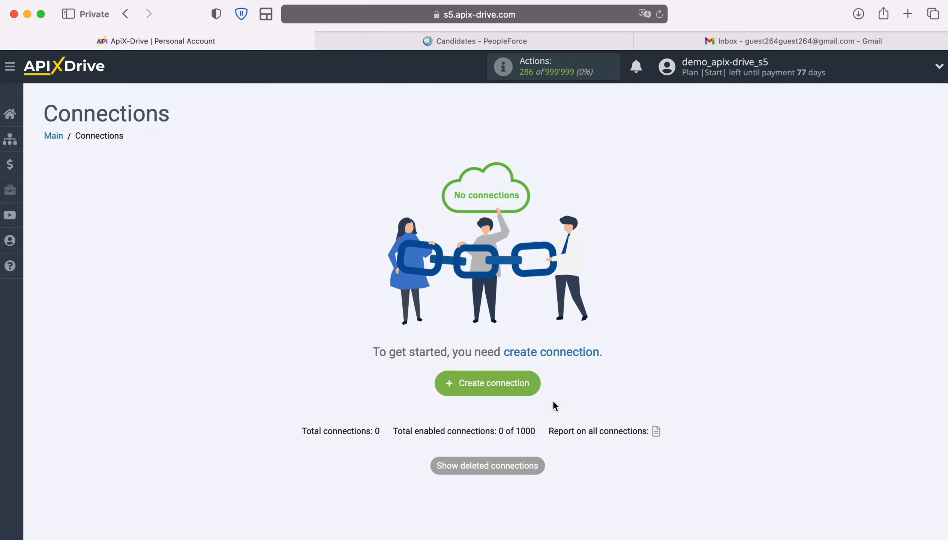
Start a new connection with PeopleForce as the source system
left_click(533, 381)
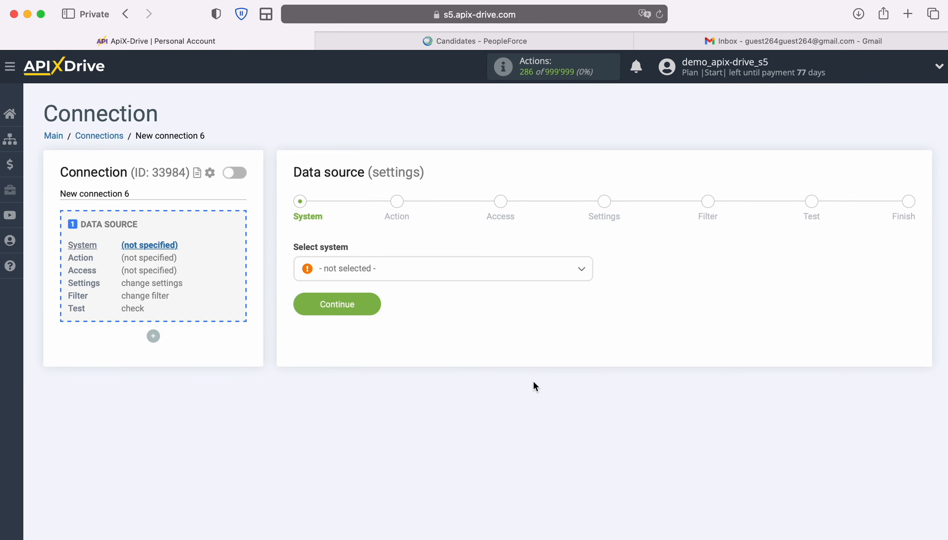
left_click(463, 269)
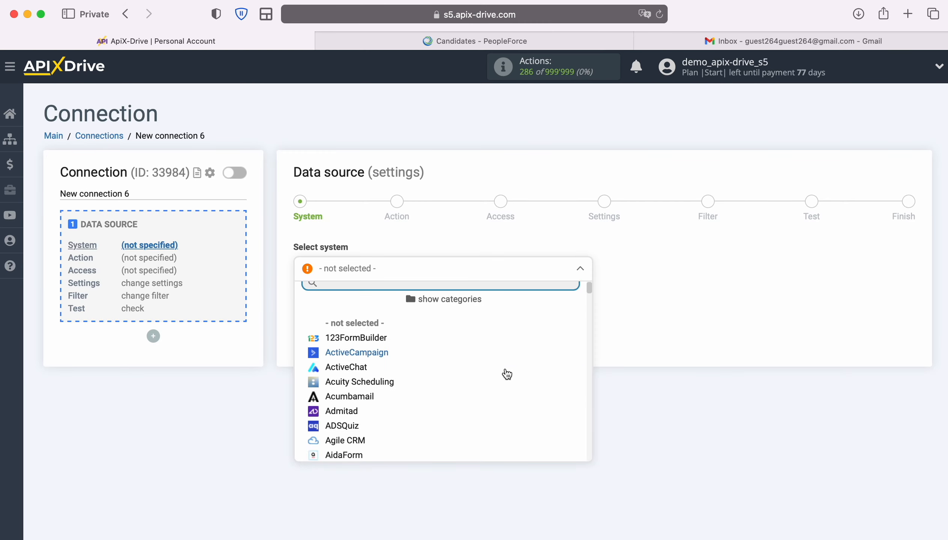
scroll(506, 373, "down", 5)
scroll(507, 374, "down", 20)
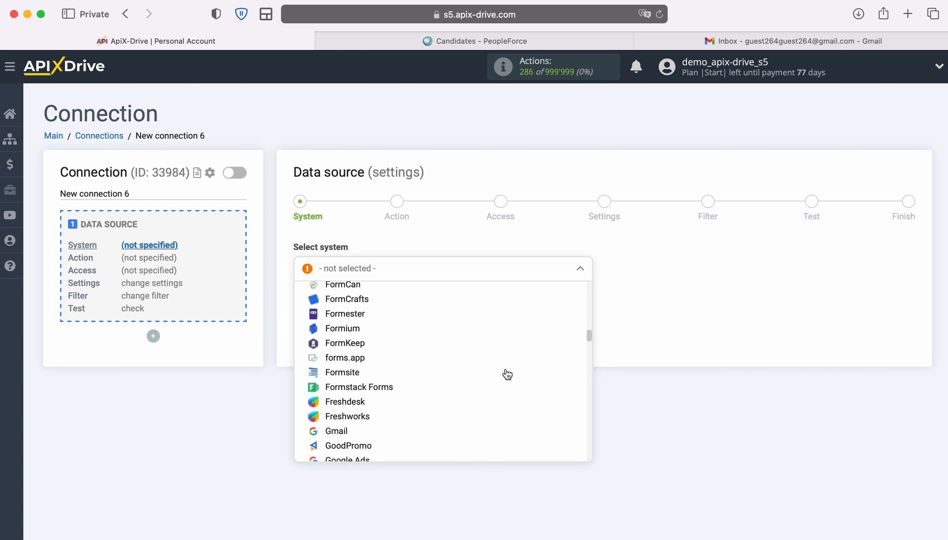
scroll(507, 375, "down", 20)
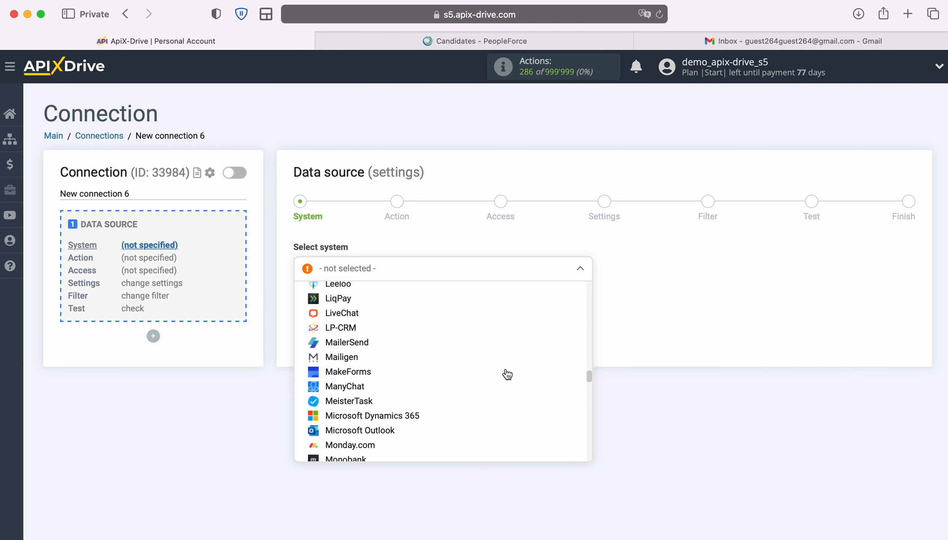
scroll(506, 375, "down", 5)
left_click(365, 376)
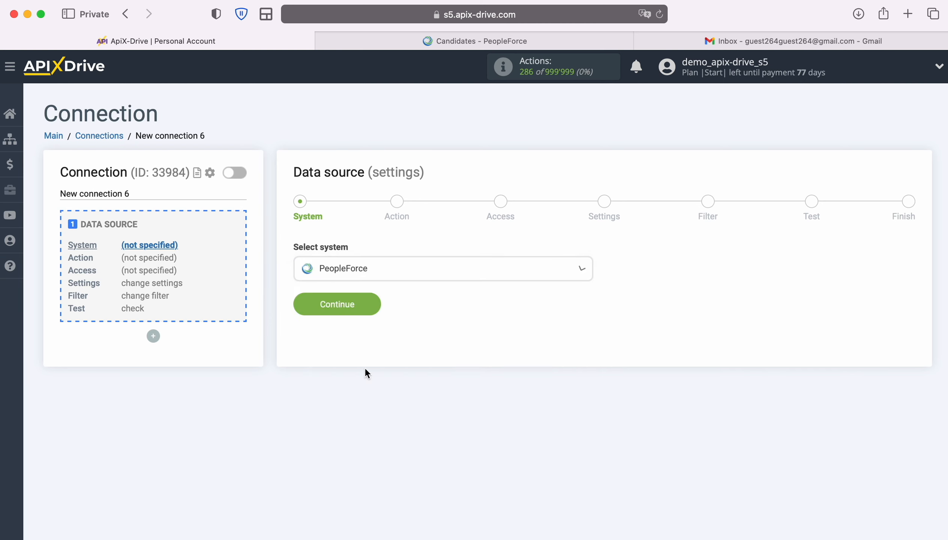
left_click(372, 310)
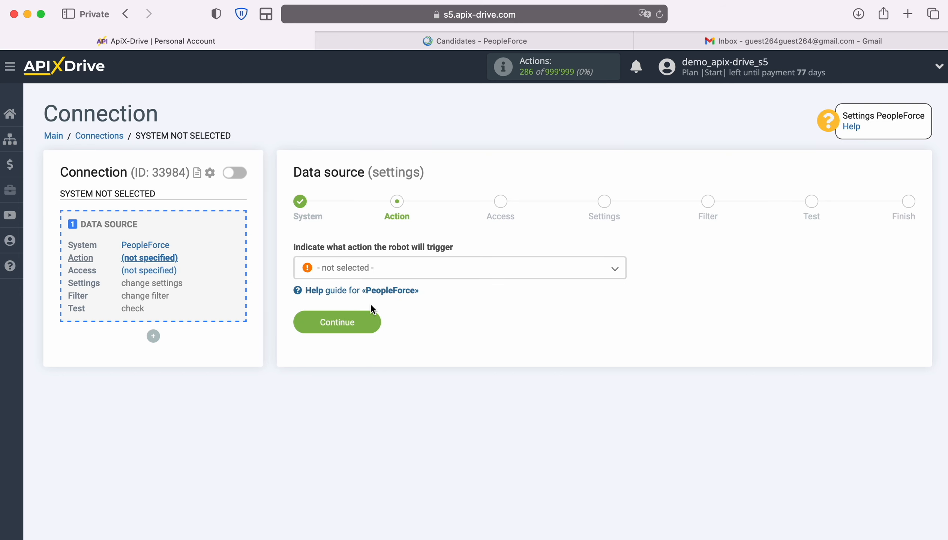
Set the source action to Get CANDIDATES (new) and begin connecting a PeopleForce account
left_click(467, 272)
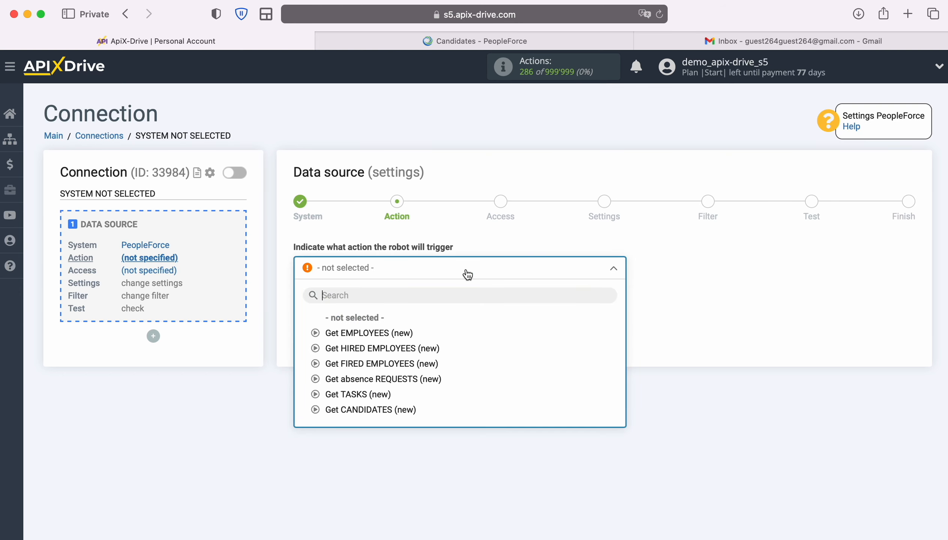
left_click(385, 410)
left_click(375, 329)
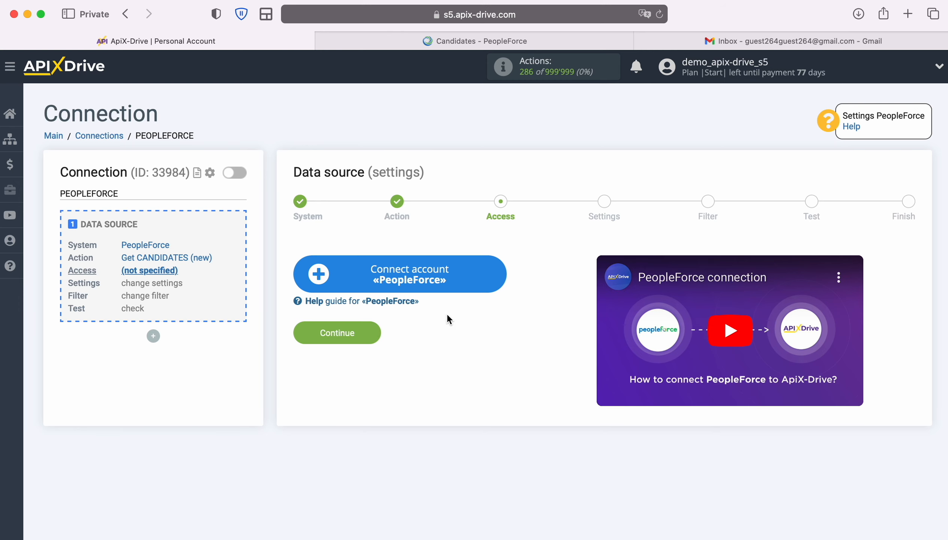
left_click(500, 277)
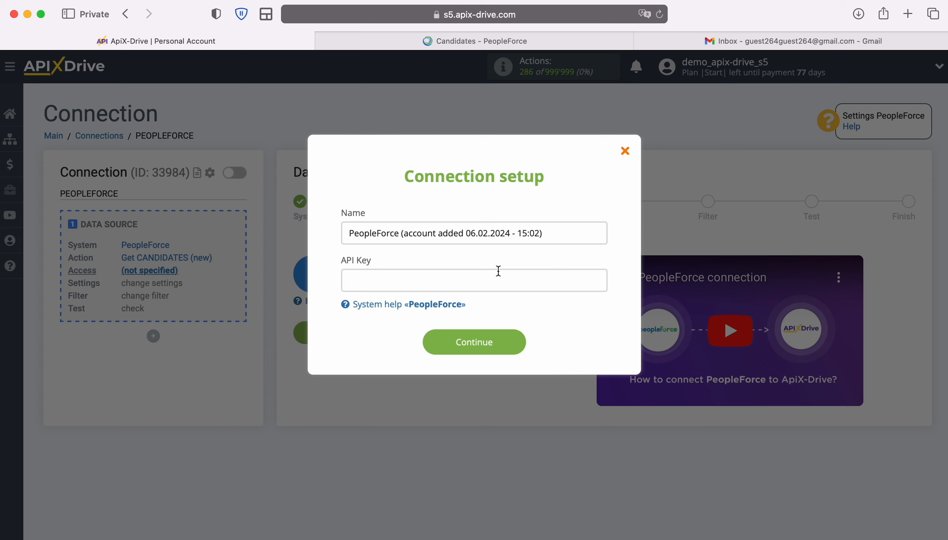
left_click(432, 42)
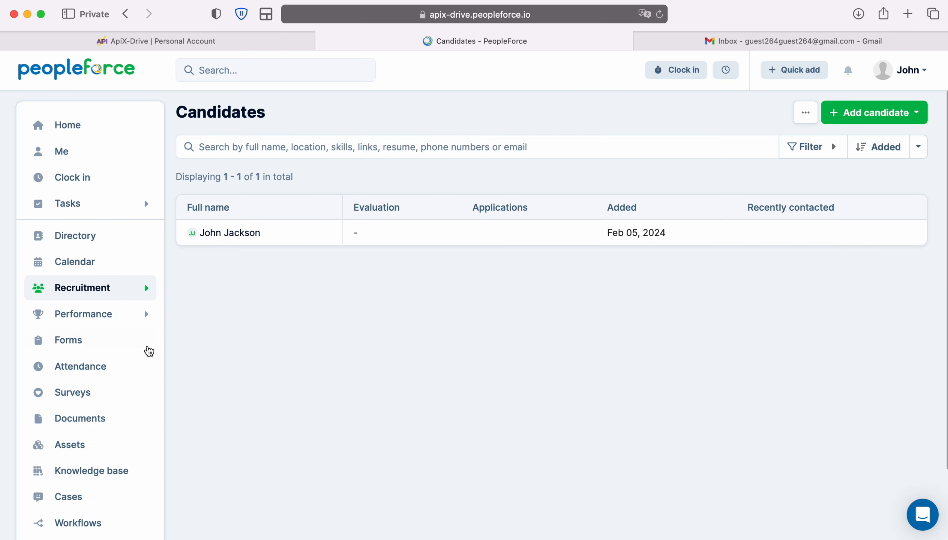
Generate and save a new PeopleForce API key named 'ApiX-Drive'
scroll(143, 373, "down", 3)
scroll(138, 393, "down", 2)
left_click(103, 493)
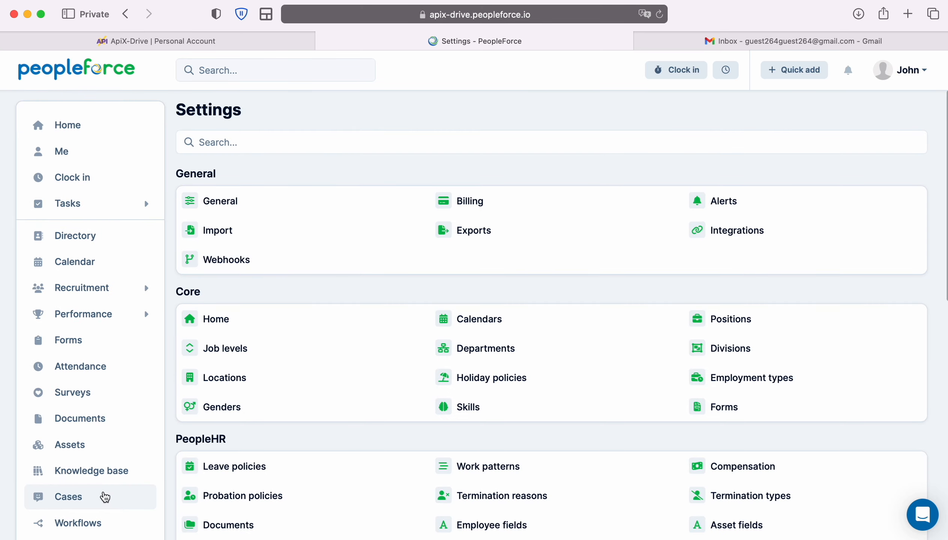
scroll(627, 445, "down", 10)
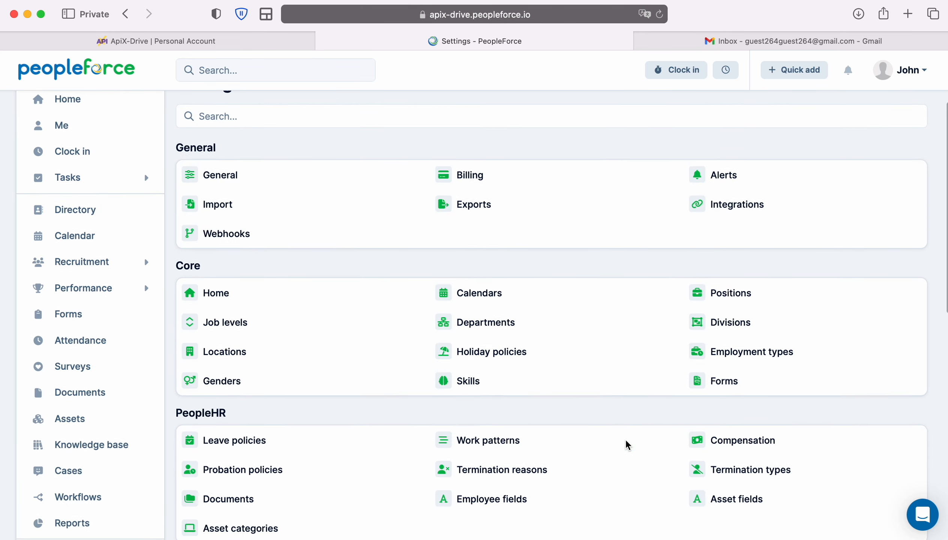
scroll(627, 445, "down", 6)
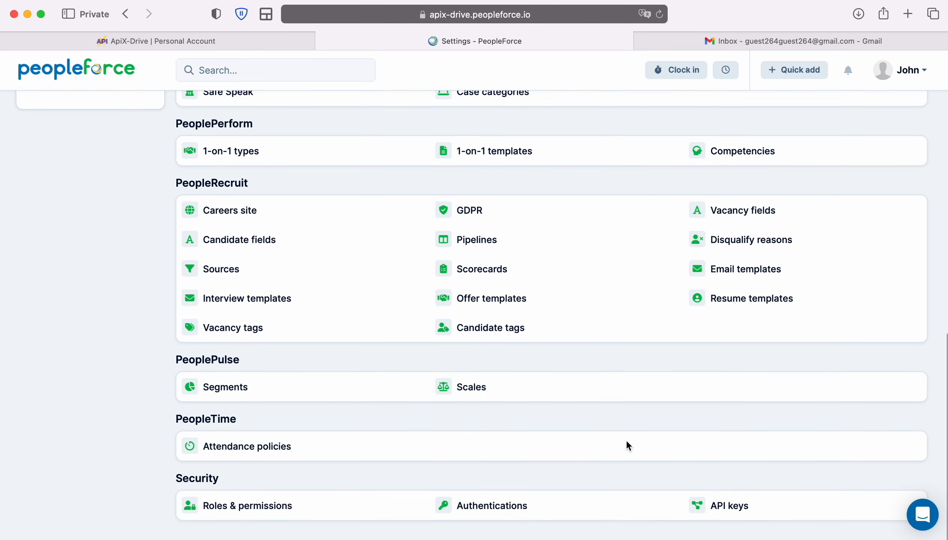
left_click(754, 514)
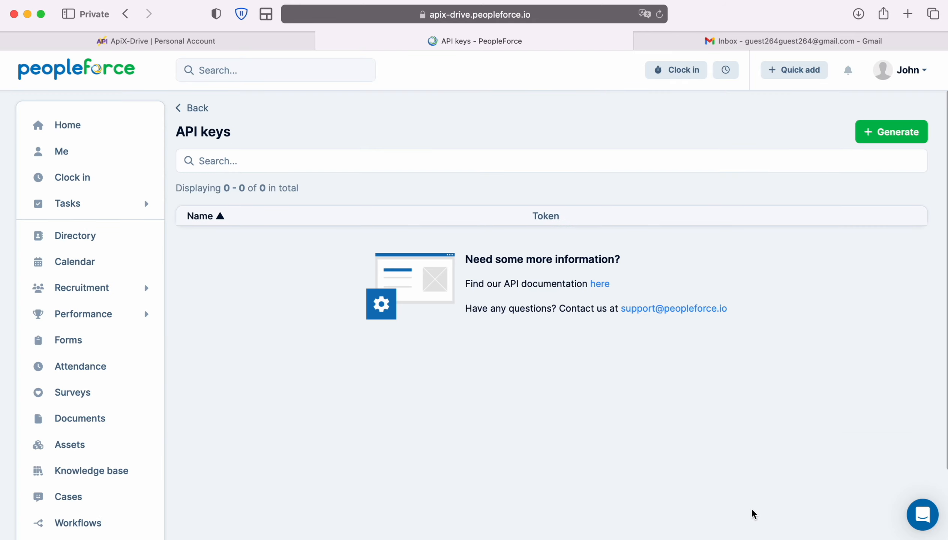
left_click(886, 133)
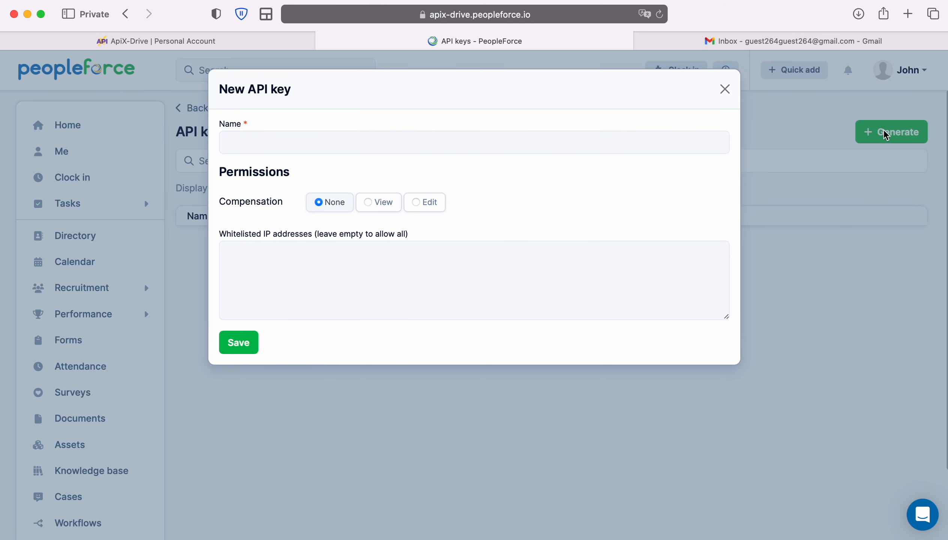
left_click(645, 147)
type("ApiX-Drive")
left_click(255, 346)
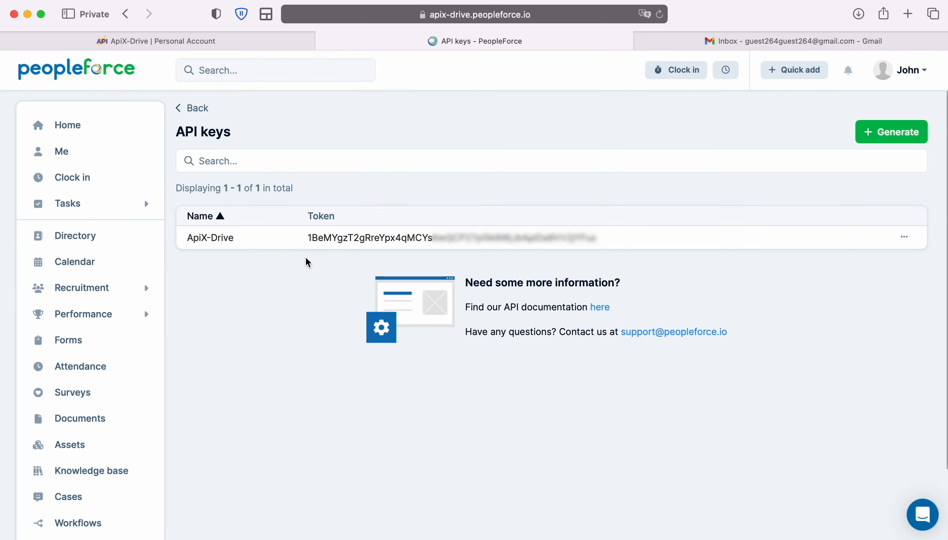
Copy the generated API token and go back to the ApiX-Drive setup
left_click_drag(306, 237, 608, 236)
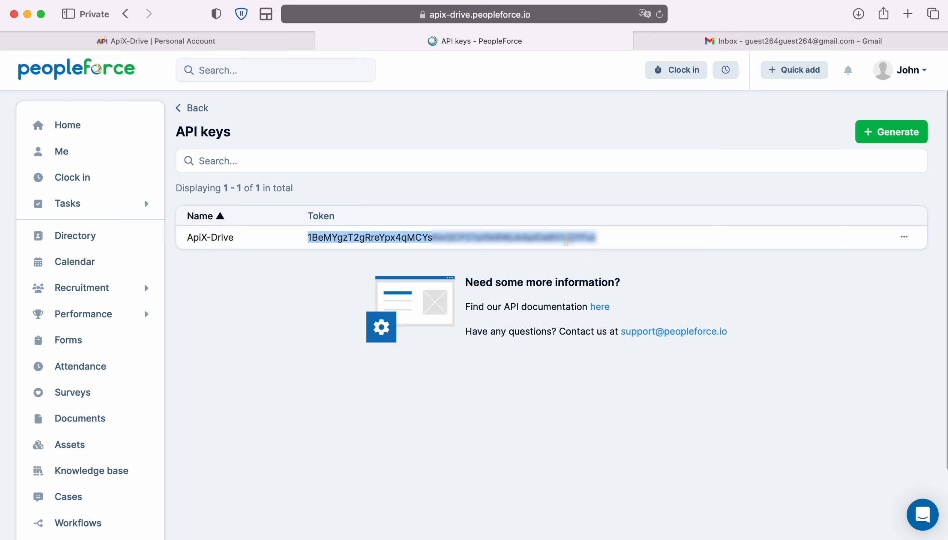
right_click(567, 237)
left_click(591, 300)
left_click(251, 48)
Paste the token as the PeopleForce API Key, save the account, and select it as login
right_click(356, 279)
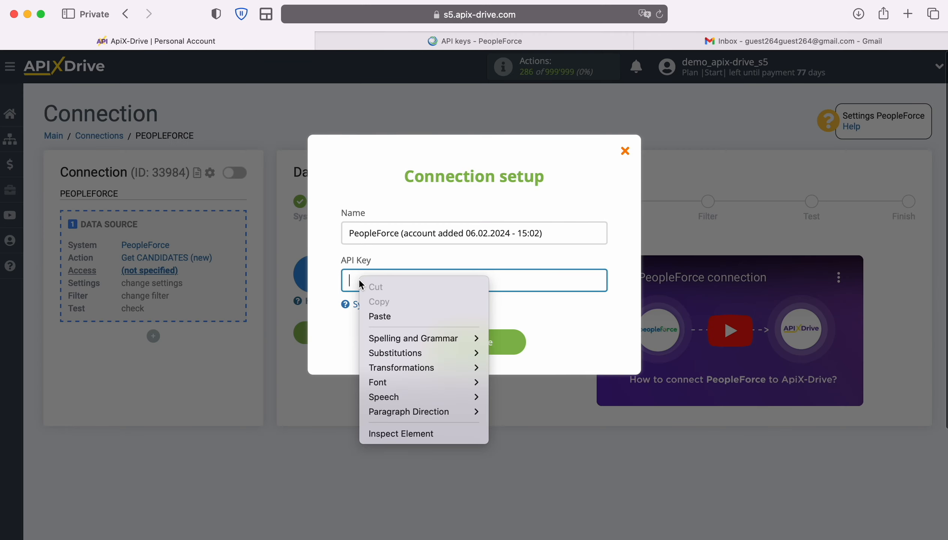
left_click(383, 317)
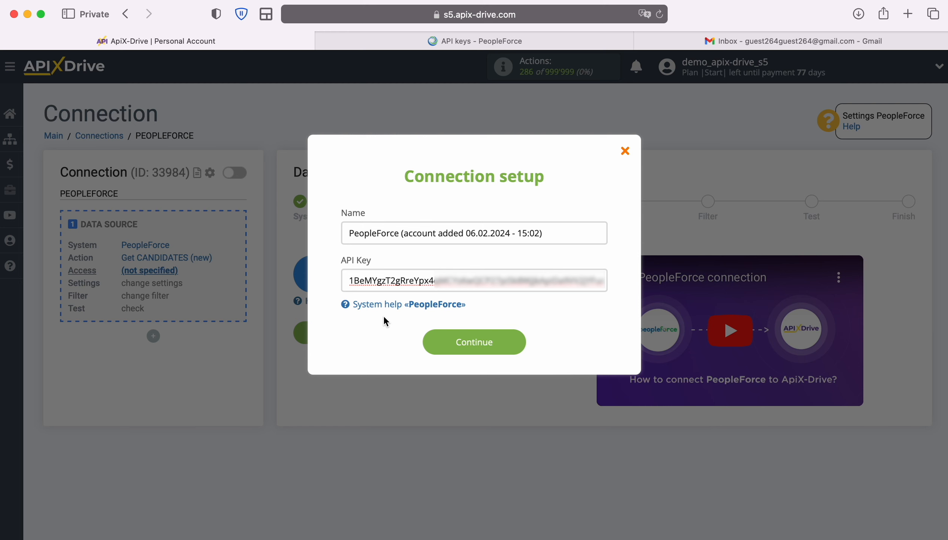
left_click(521, 343)
left_click(550, 300)
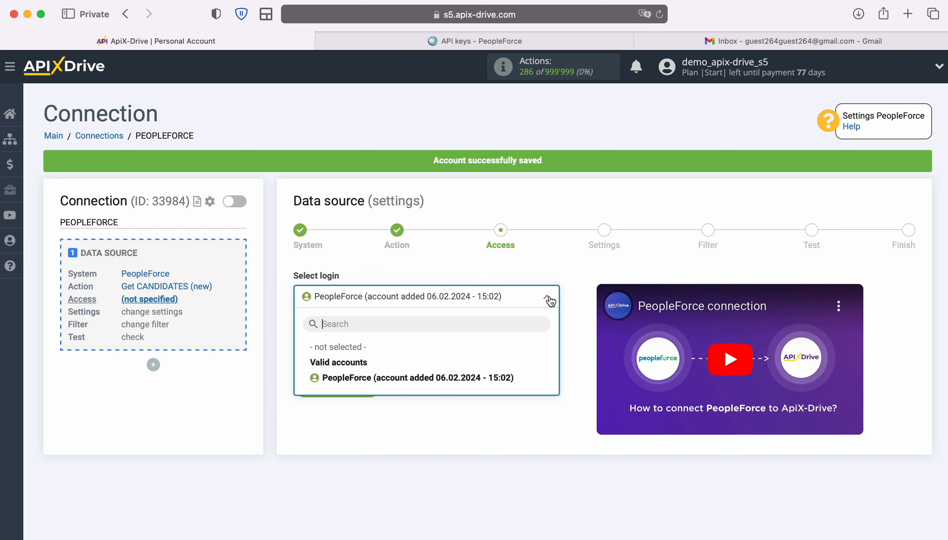
left_click(500, 378)
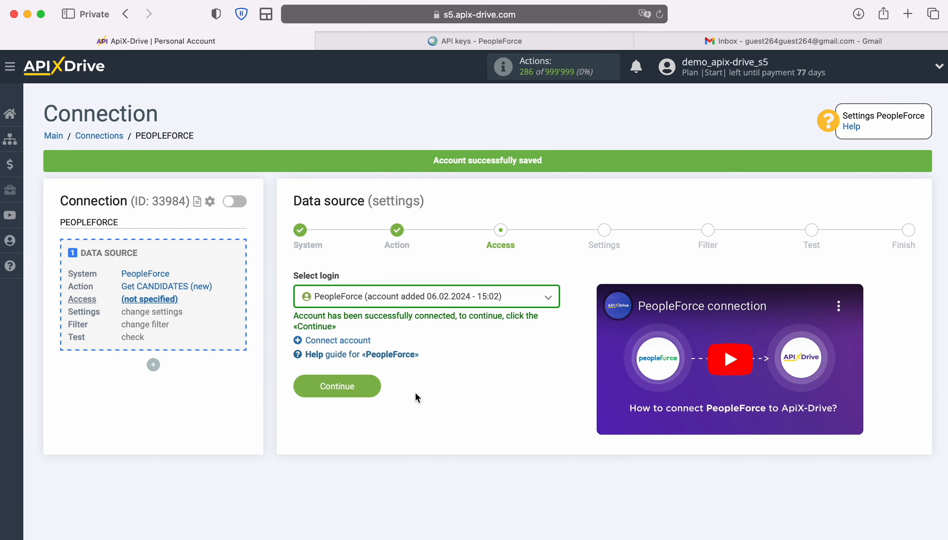
left_click(371, 382)
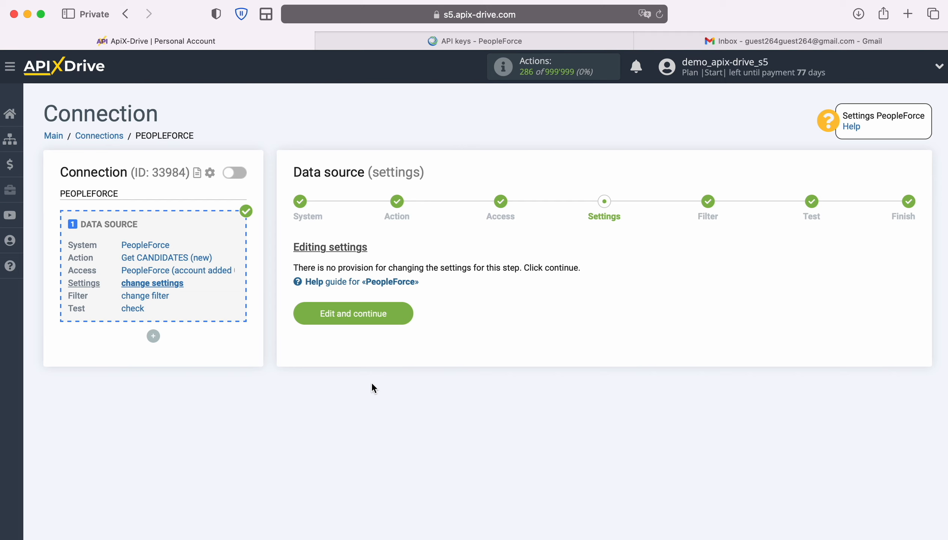
Keep default settings, skip filtering, and accept the loaded sample candidate as test data
left_click(407, 310)
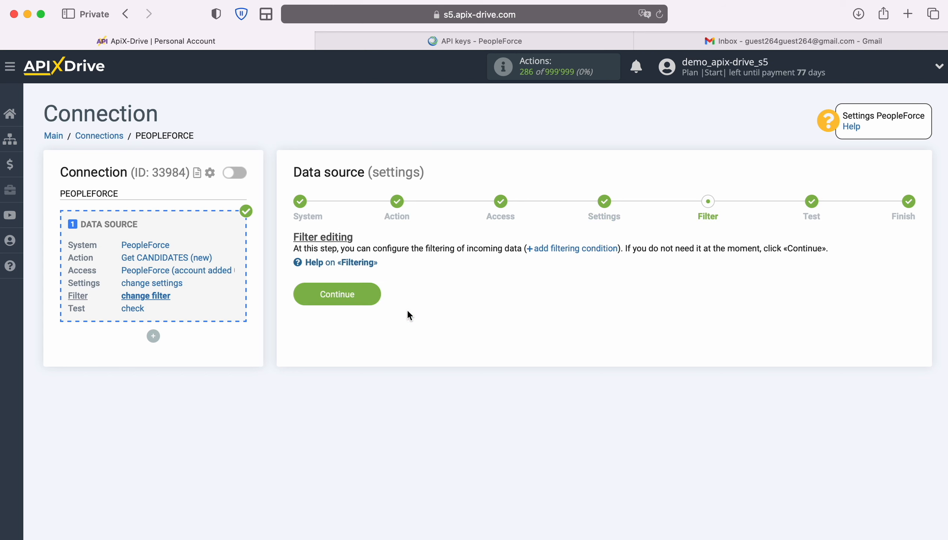
left_click(370, 297)
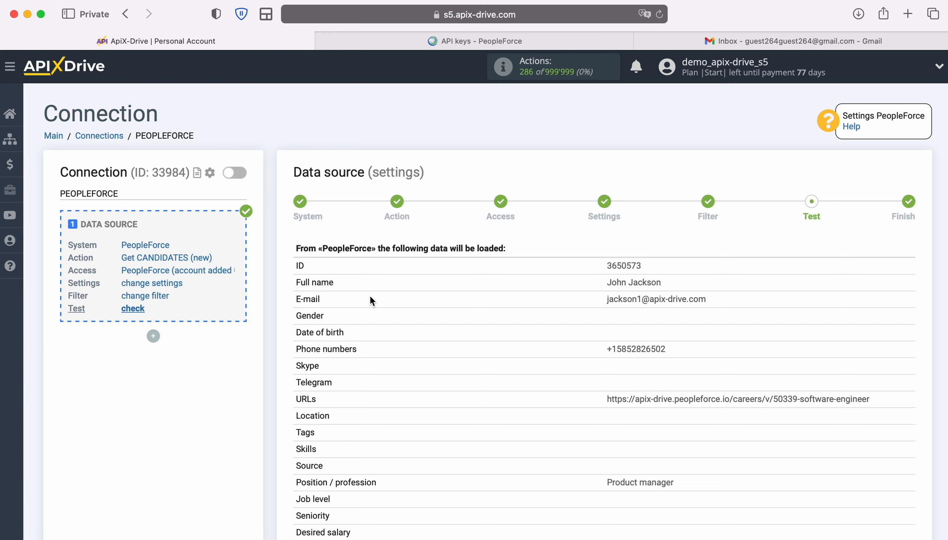
scroll(522, 350, "down", 8)
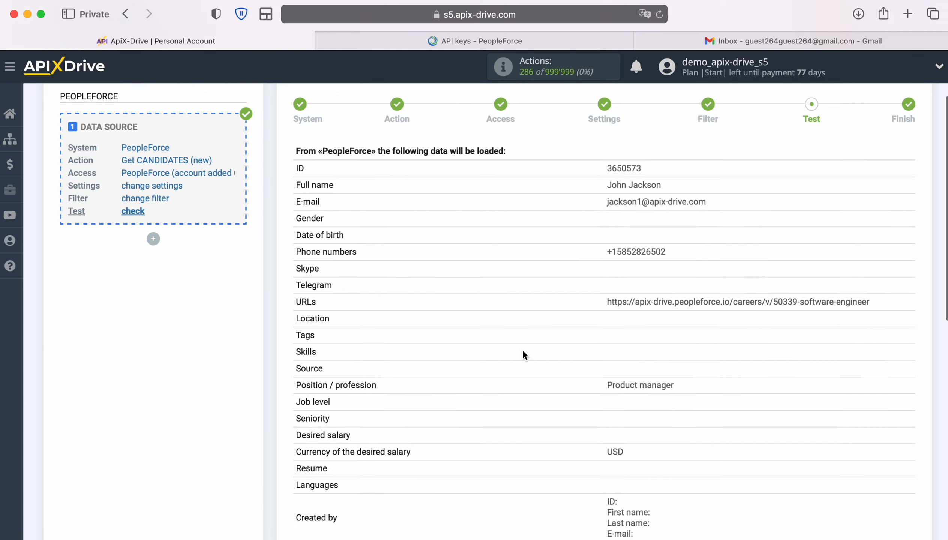
scroll(523, 351, "down", 3)
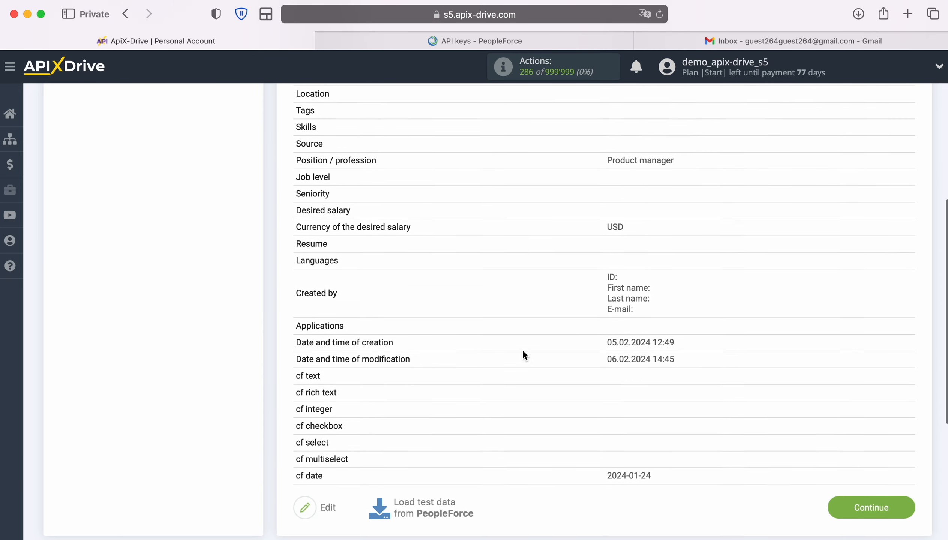
left_click(908, 472)
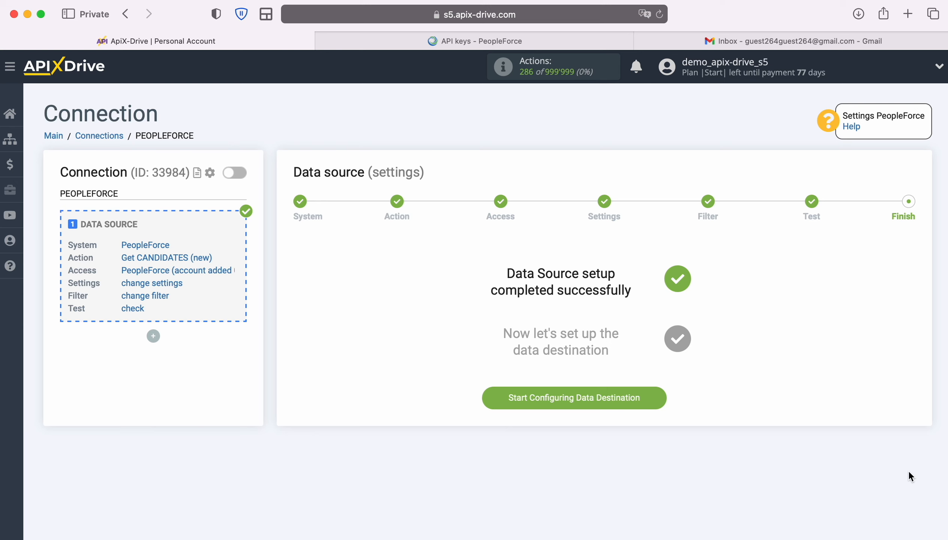
Set the data destination to Gmail (send) with the Send EMAIL action
left_click(661, 395)
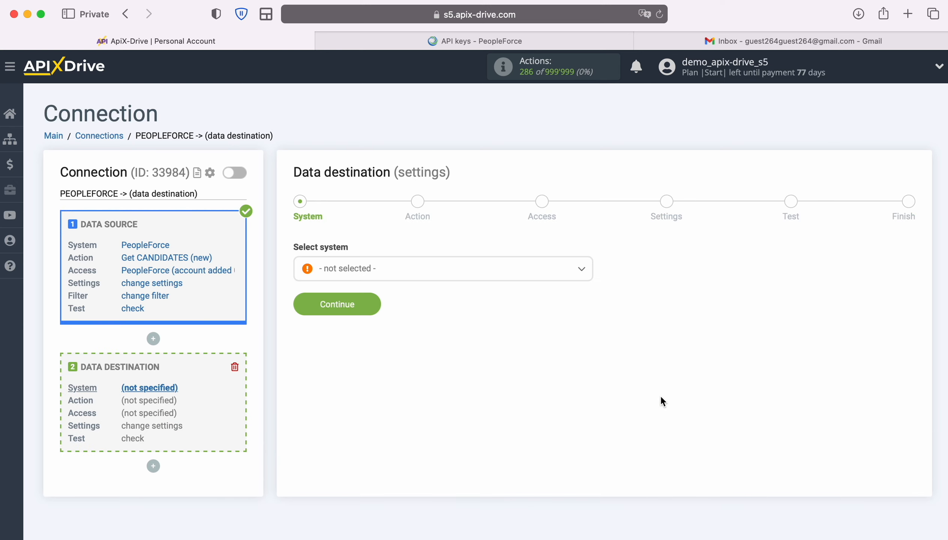
left_click(433, 272)
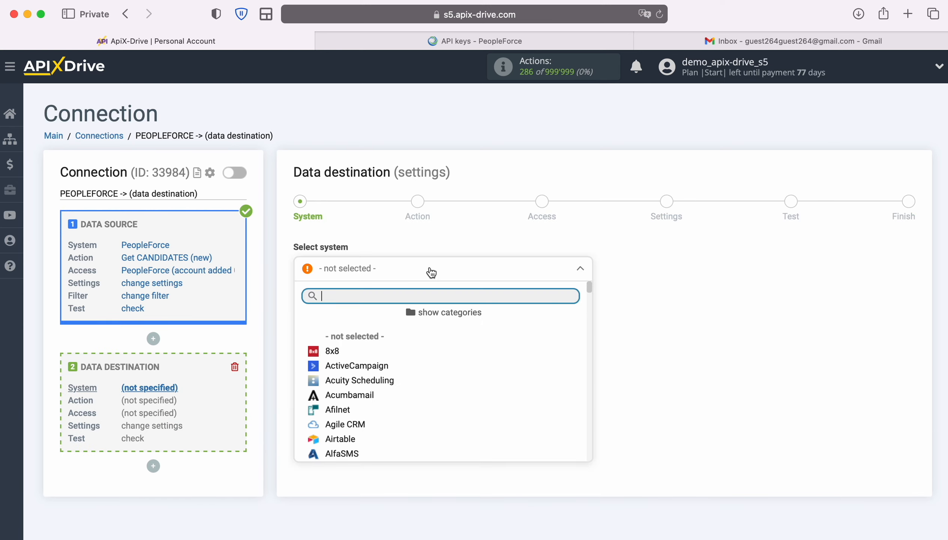
scroll(501, 367, "down", 5)
scroll(502, 369, "down", 15)
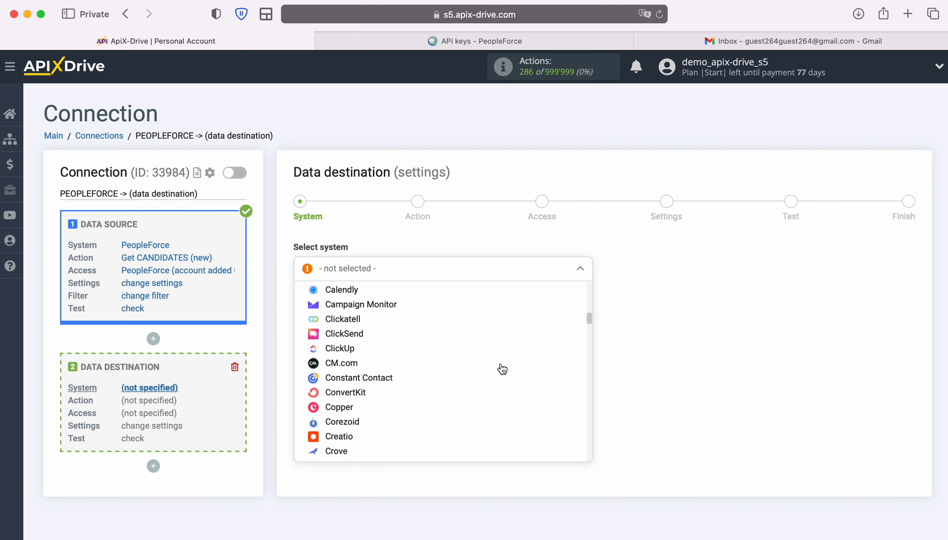
scroll(500, 369, "down", 3)
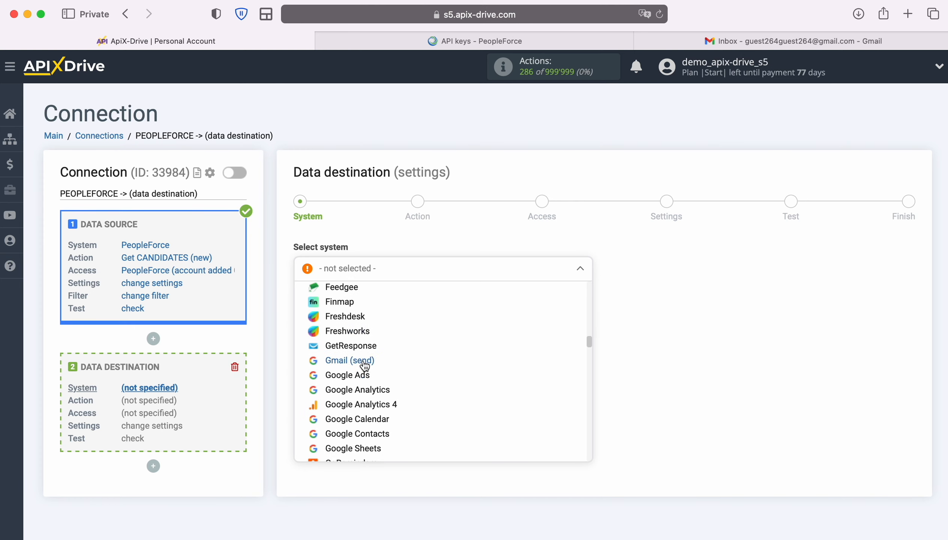
left_click(350, 360)
left_click(373, 305)
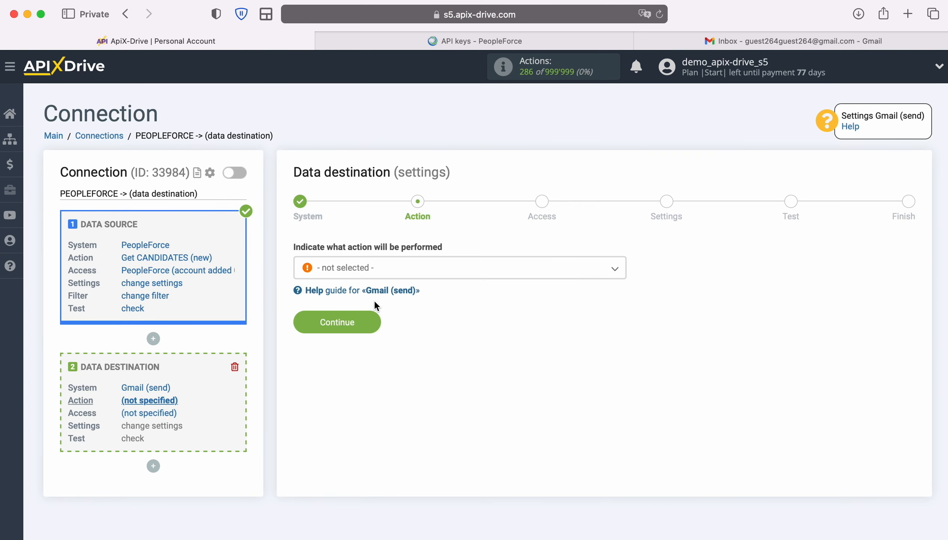
left_click(466, 268)
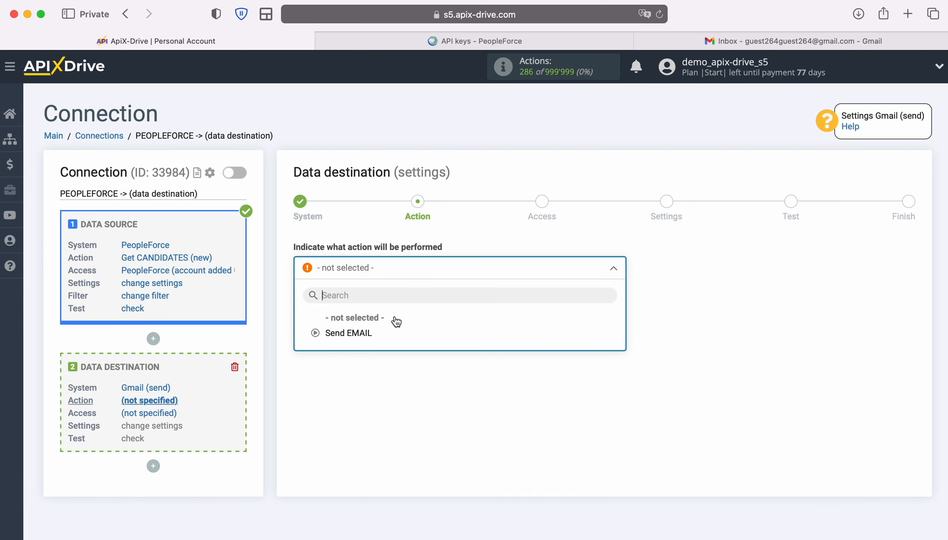
left_click(361, 333)
left_click(376, 321)
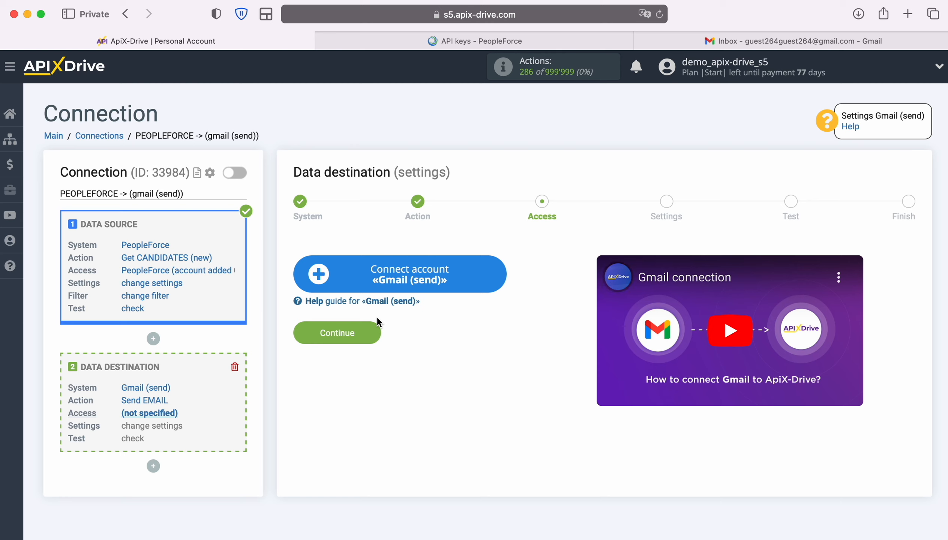
Sign in to the Google account and grant ApiX-Drive permission to send email
left_click(507, 274)
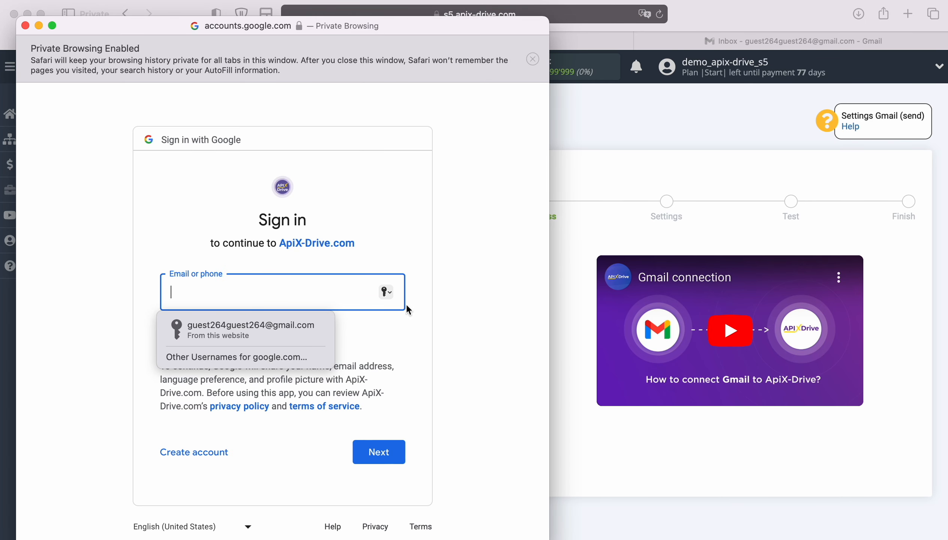
left_click(291, 320)
left_click(392, 455)
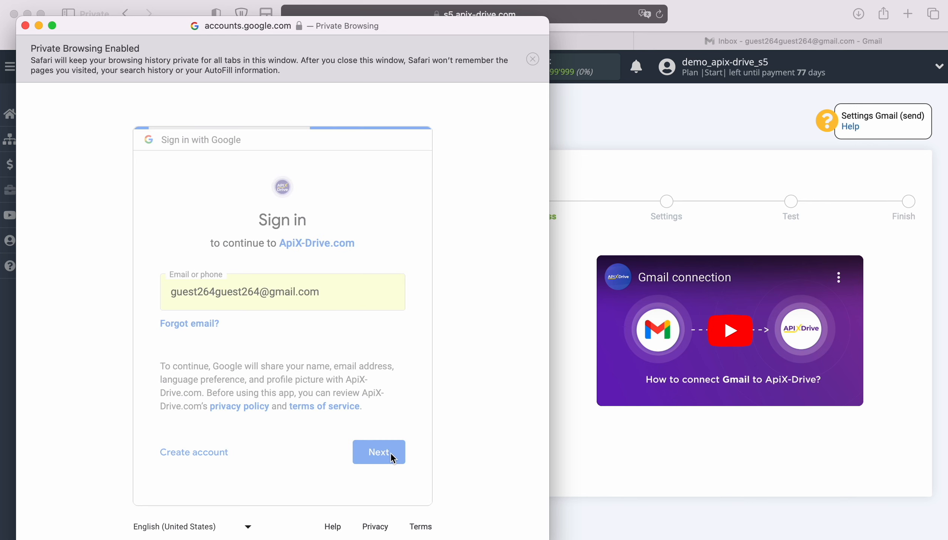
left_click(290, 334)
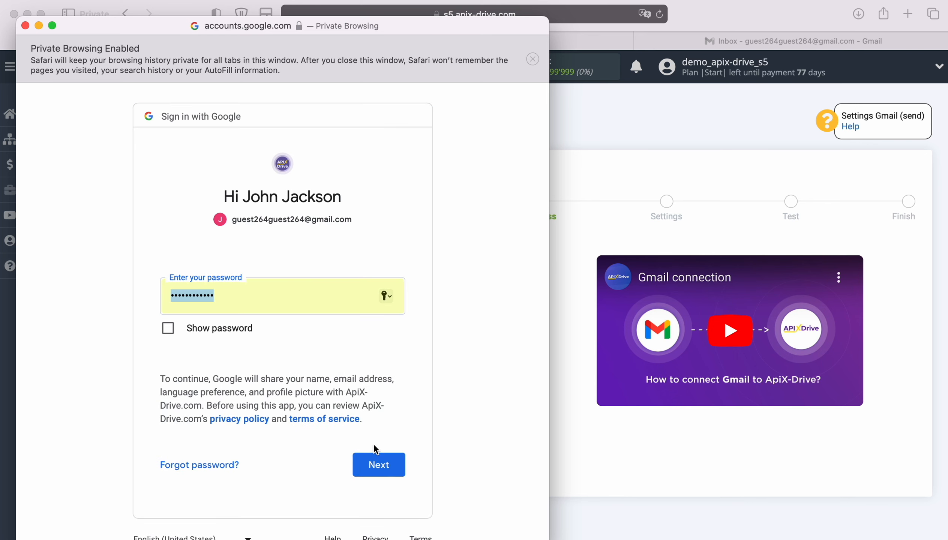
left_click(394, 462)
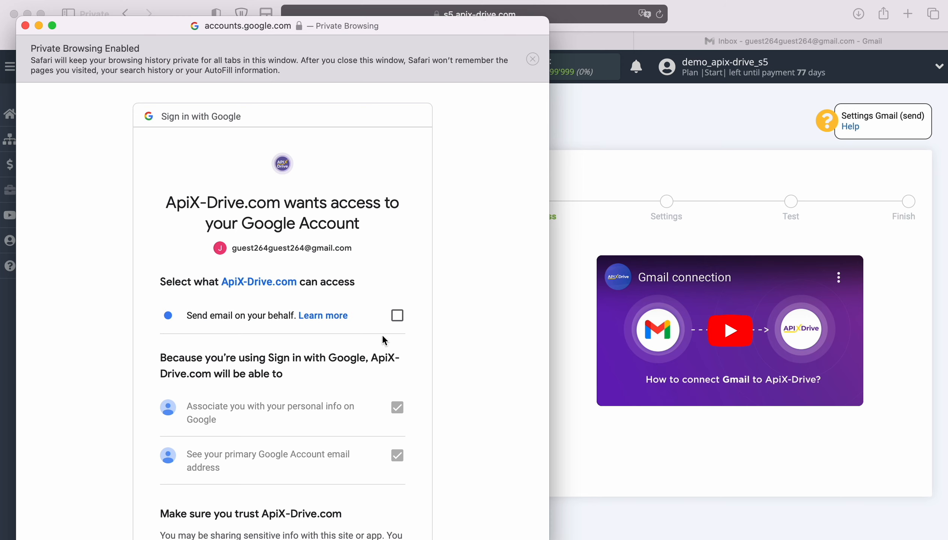
left_click(397, 315)
scroll(464, 365, "down", 5)
left_click(376, 492)
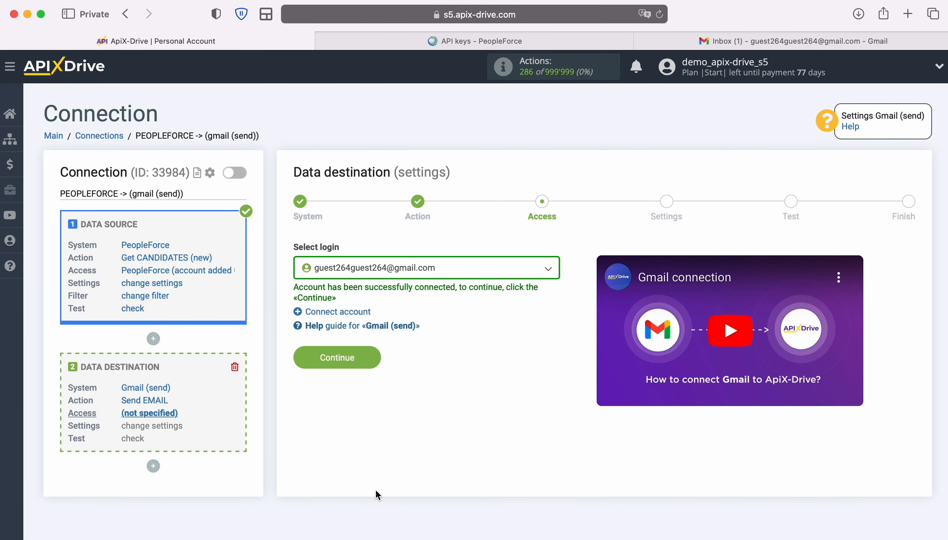
Select the connected Gmail account as the destination login
left_click(547, 269)
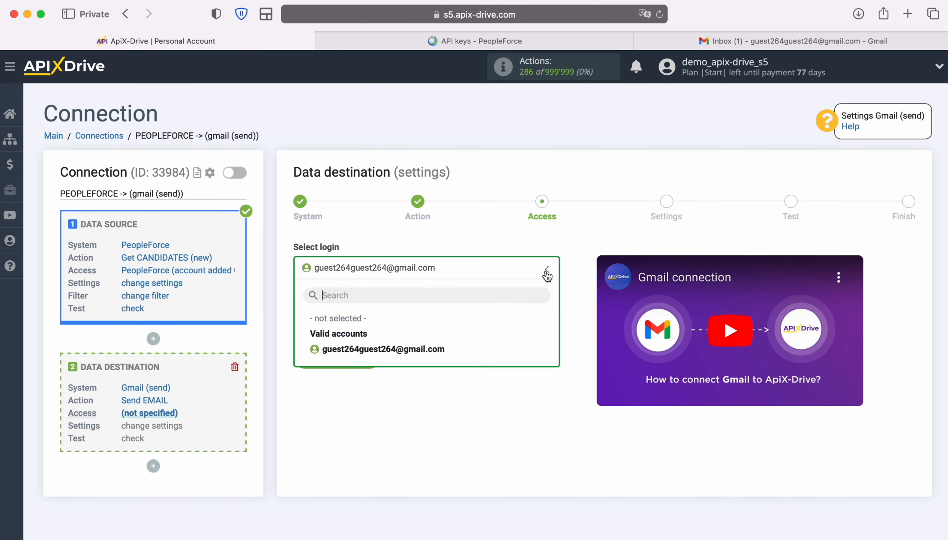
left_click(439, 350)
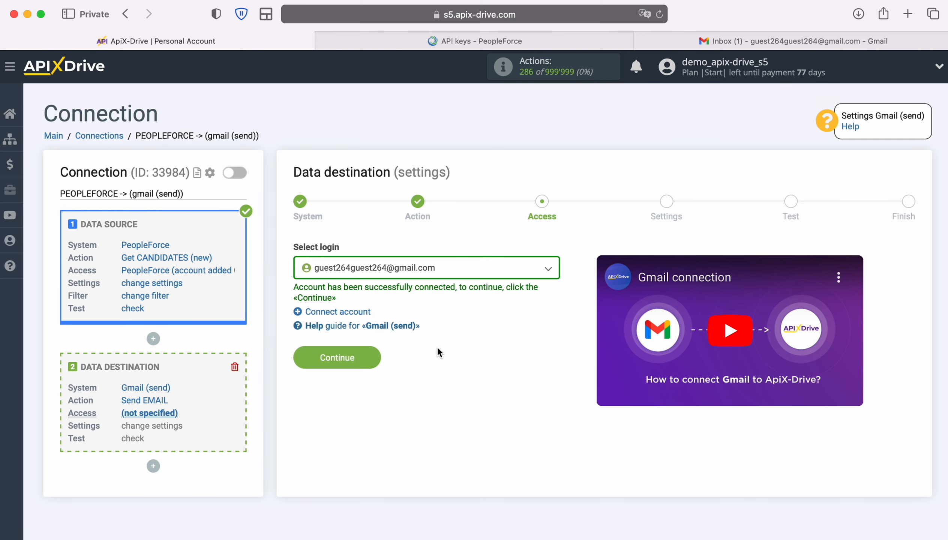
left_click(375, 355)
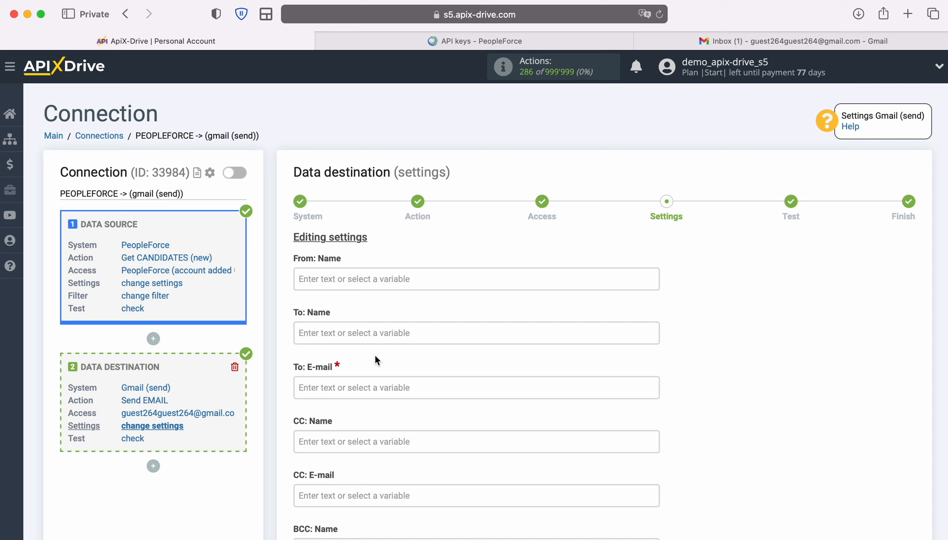
Replace the candidate E-mail variable in To: E-mail with the connected Gmail address
left_click(369, 380)
scroll(575, 336, "down", 2)
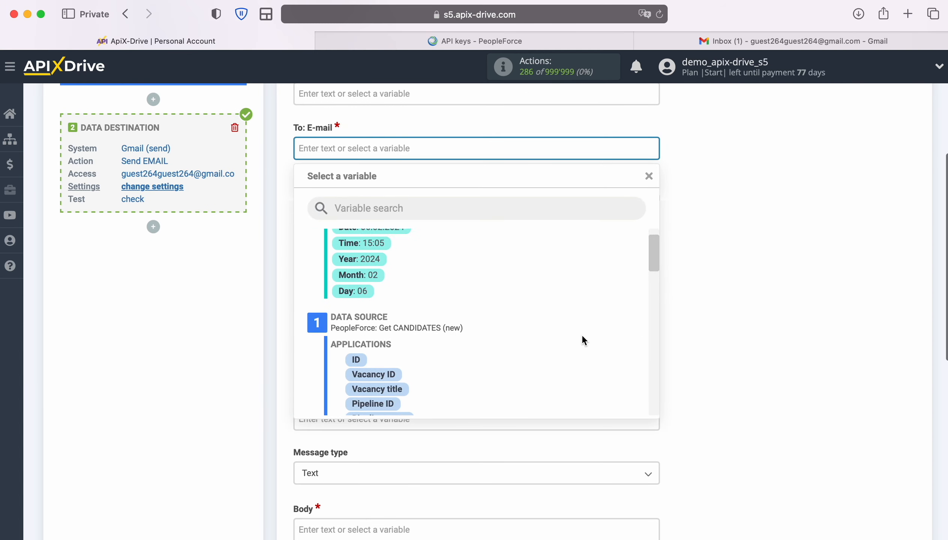
scroll(583, 340, "down", 5)
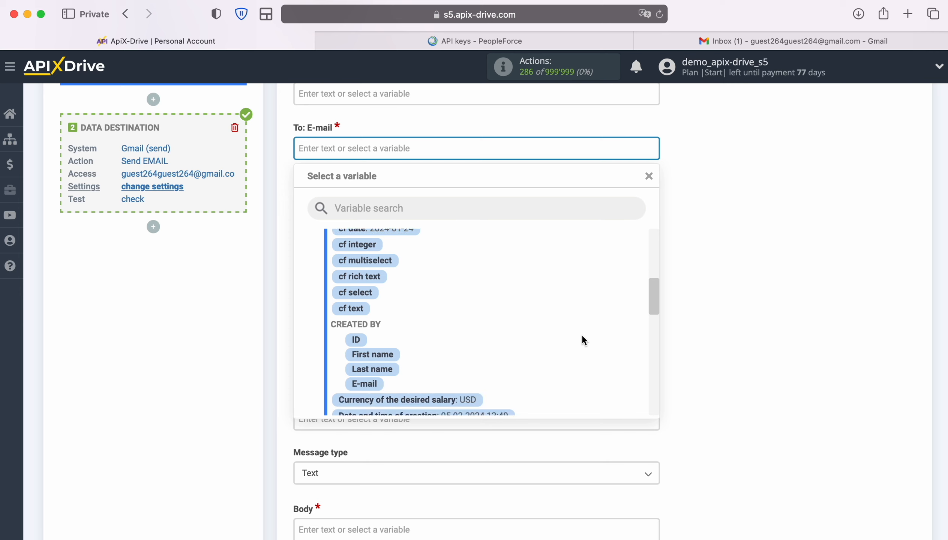
scroll(582, 337, "down", 4)
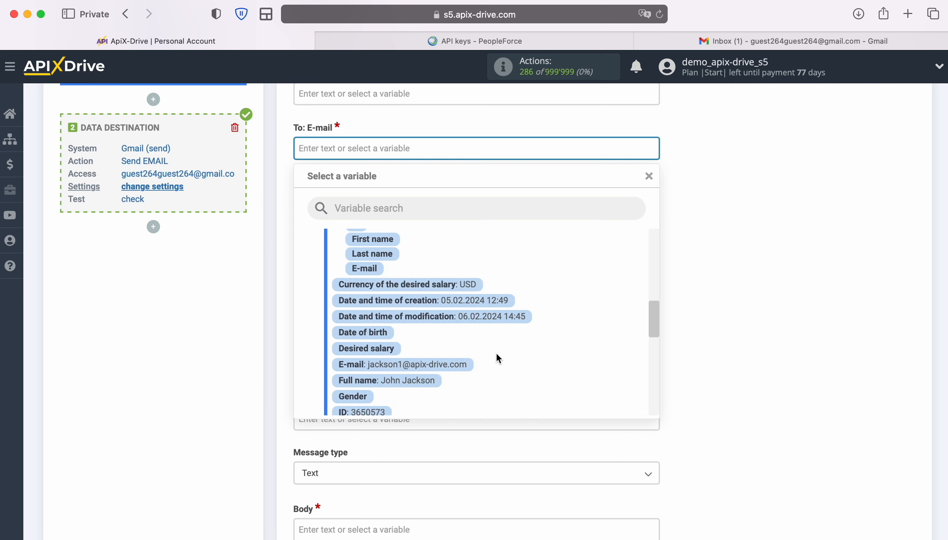
left_click(462, 365)
scroll(462, 365, "down", 2)
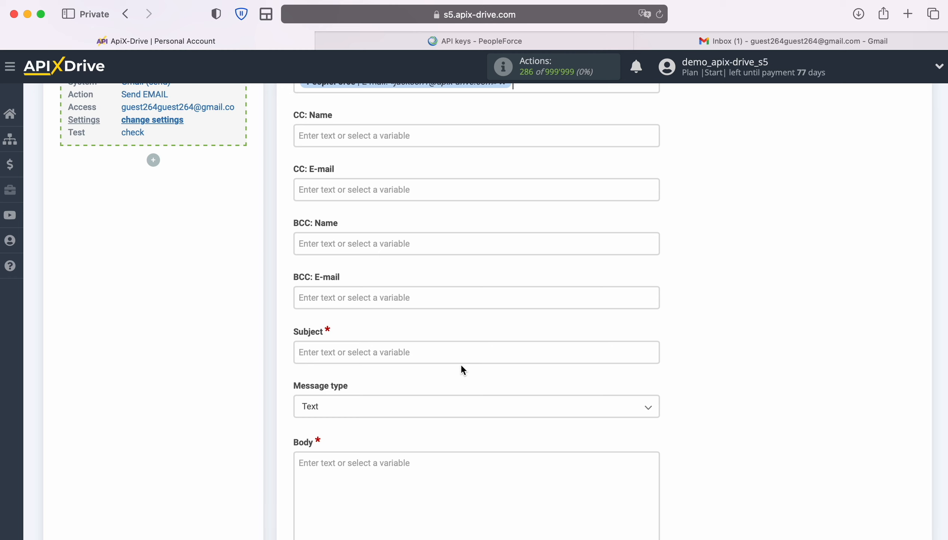
scroll(461, 367, "up", 5)
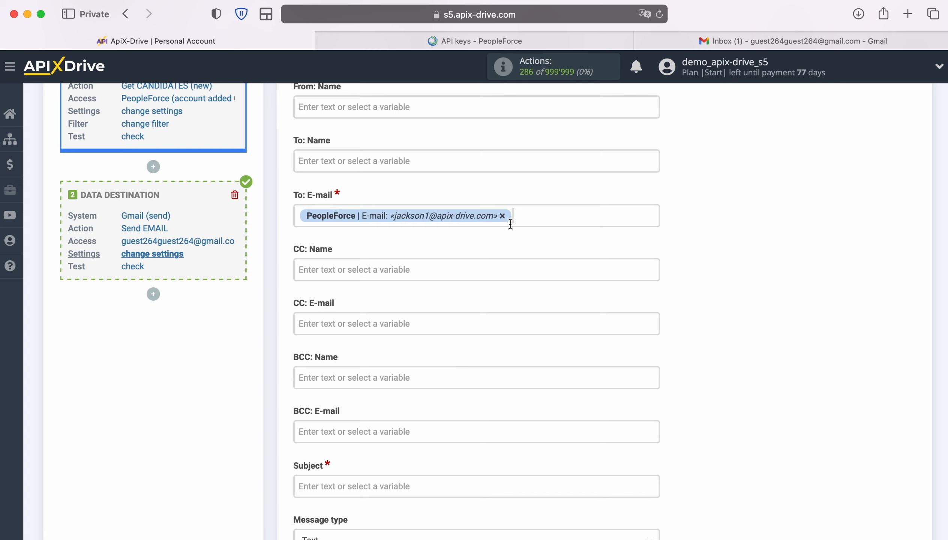
left_click(502, 215)
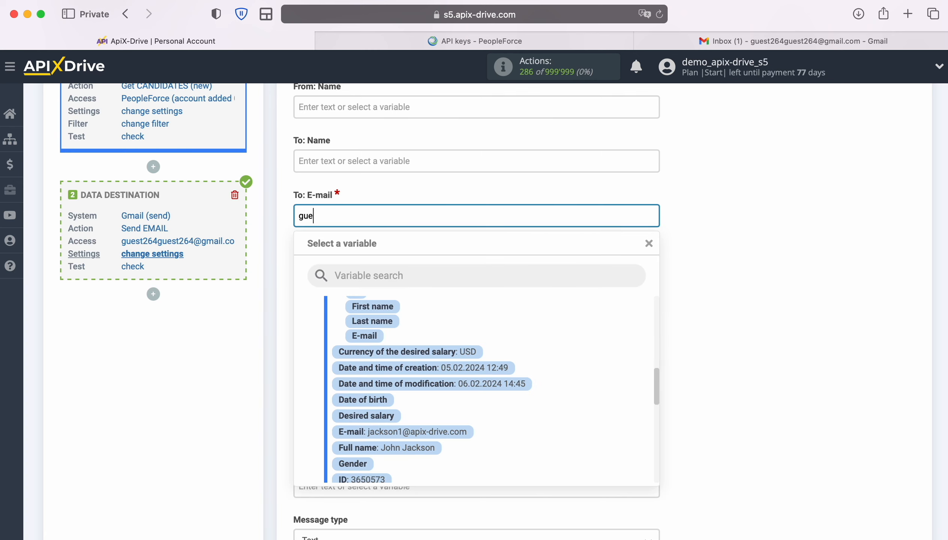
Set the subject to 'New Candidates from PeopleForce' followed by the Full name variable
left_click(218, 361)
scroll(222, 367, "down", 5)
left_click(339, 358)
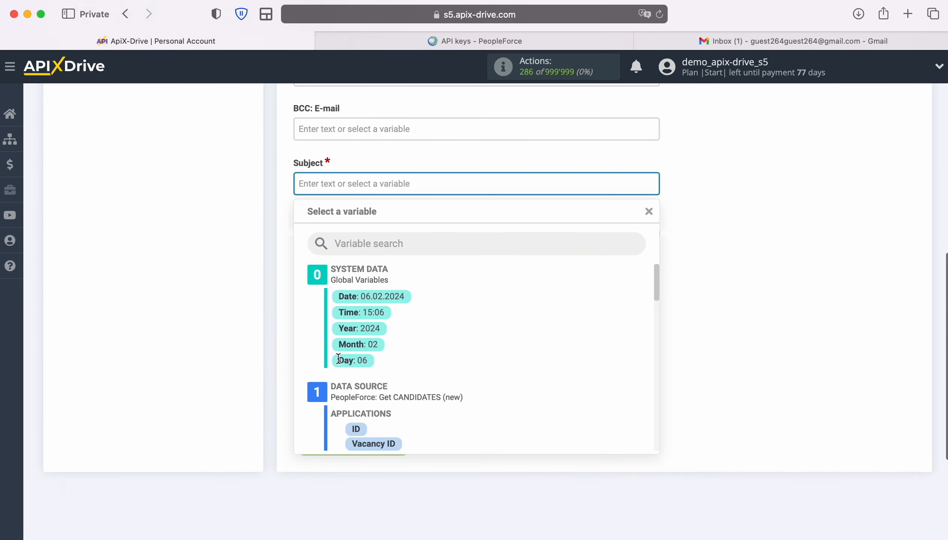
type("New Candidates")
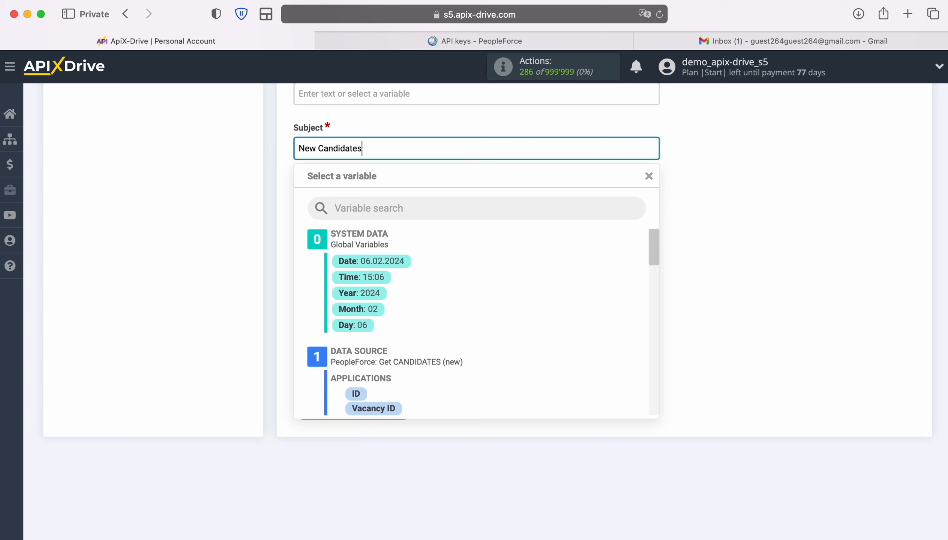
type(" from PeopleForce")
scroll(610, 345, "down", 10)
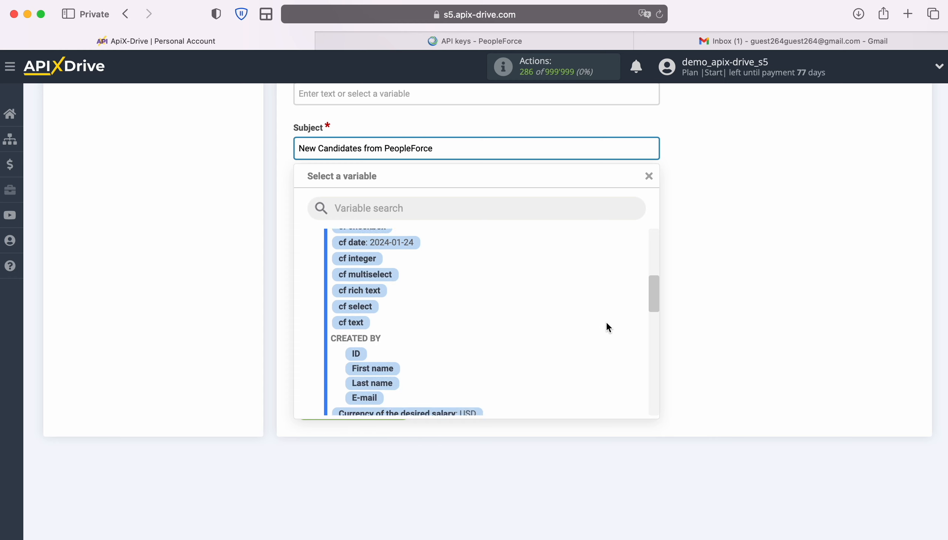
scroll(606, 322, "down", 5)
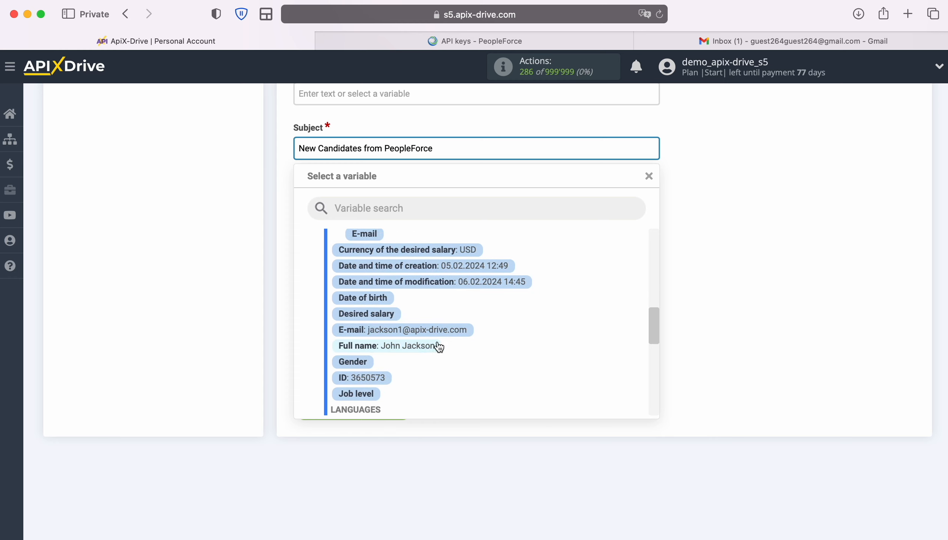
left_click(439, 346)
Add body lines Date, Name and Email with the cf date, Full name and E-mail variables
left_click(342, 278)
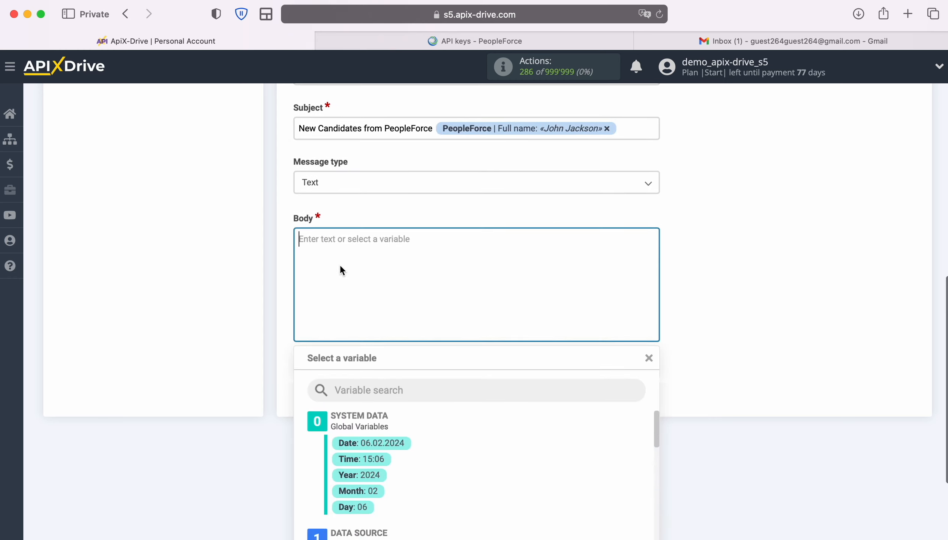
scroll(340, 264, "down", 3)
type("Date")
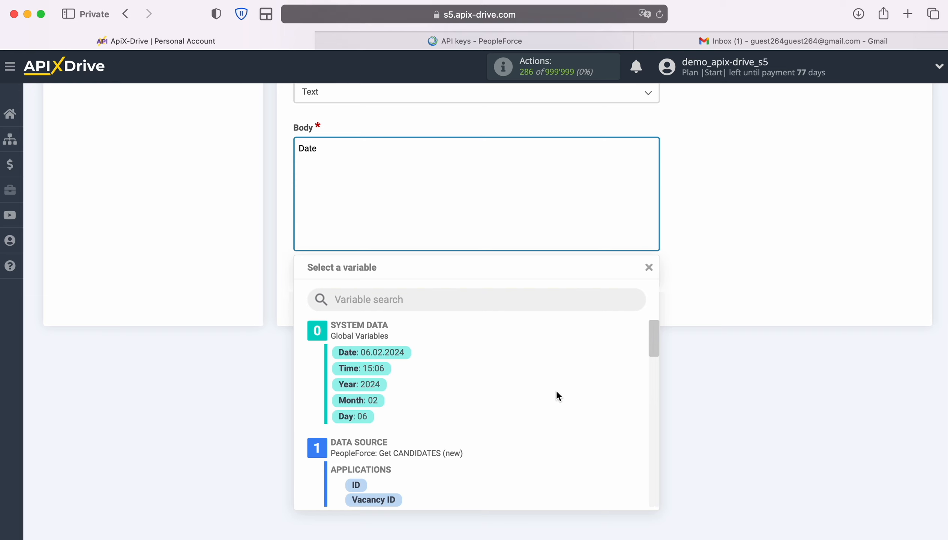
scroll(560, 390, "down", 5)
left_click(400, 452)
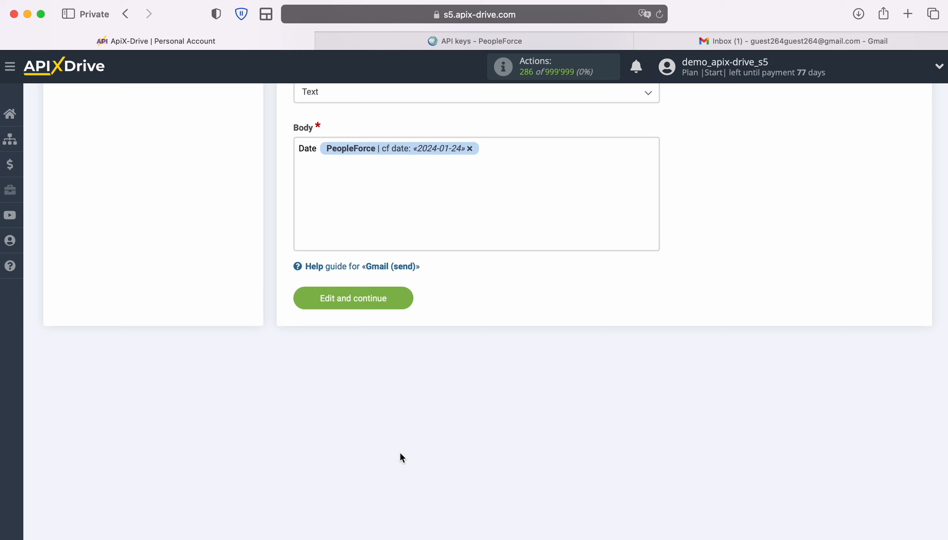
key("Return")
type("Name")
left_click(359, 163)
scroll(522, 410, "down", 10)
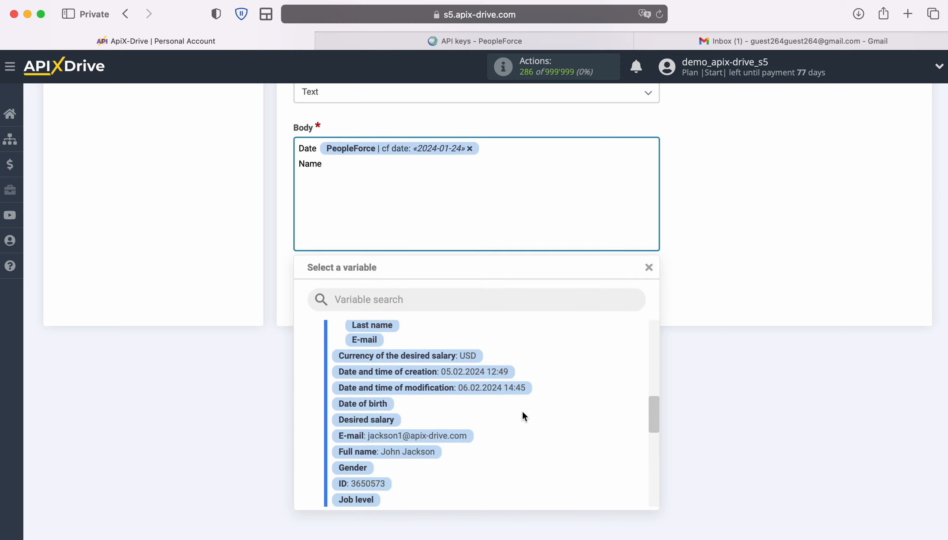
left_click(421, 421)
type("Email")
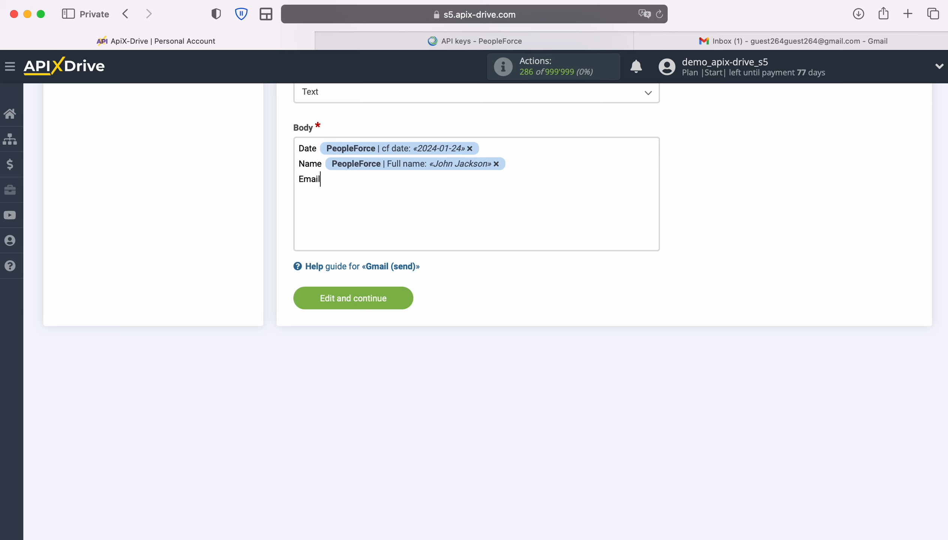
left_click(394, 252)
left_click(444, 402)
Add body lines Phone, Position and URL with Phone numbers, Position / profession, URLs variables, then save
key("Return")
type("Phone")
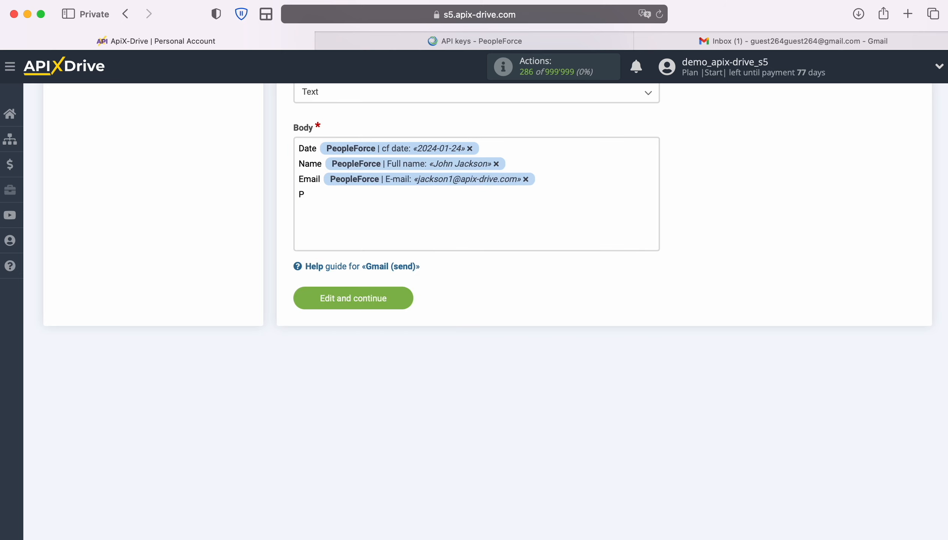
left_click(360, 215)
scroll(526, 412, "down", 8)
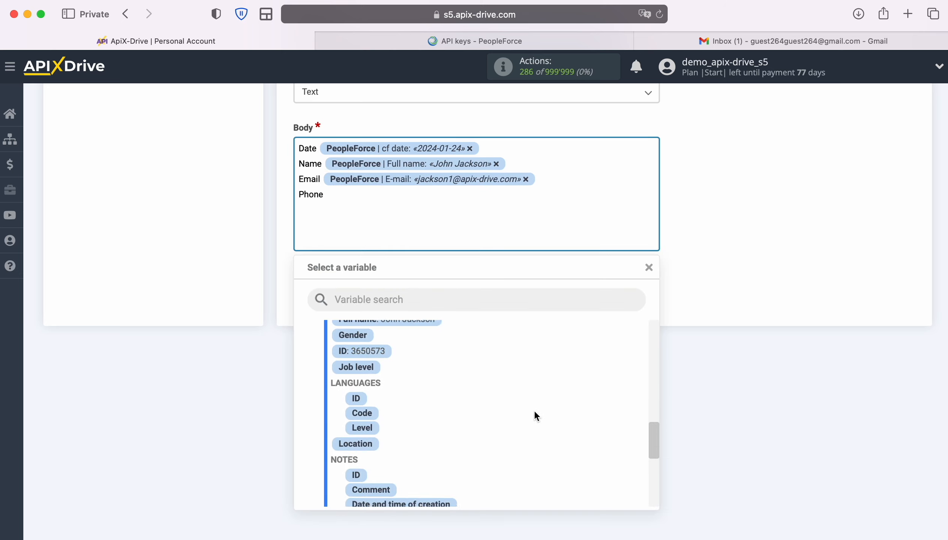
left_click(444, 413)
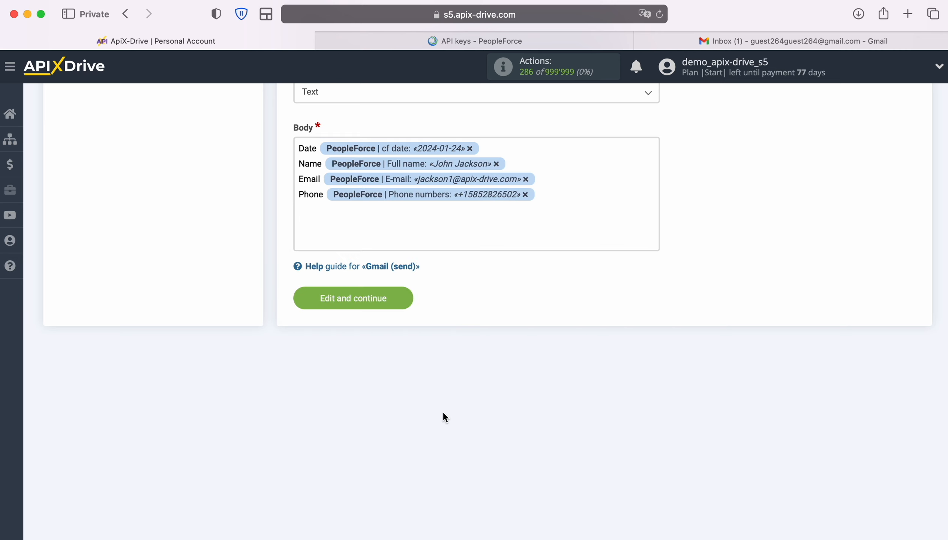
key("Return")
type("Position")
left_click(414, 238)
left_click(480, 427)
key("Return")
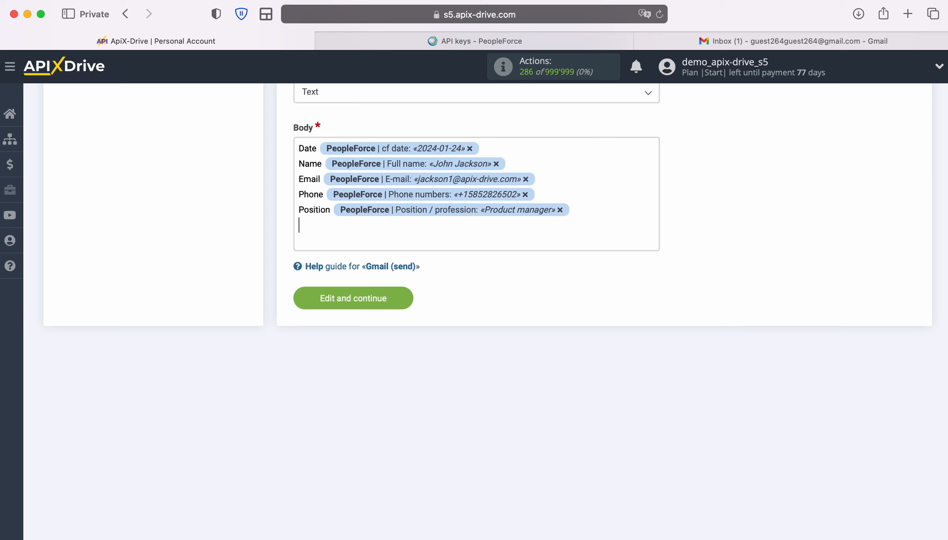
type("URL")
left_click(412, 237)
scroll(552, 417, "down", 5)
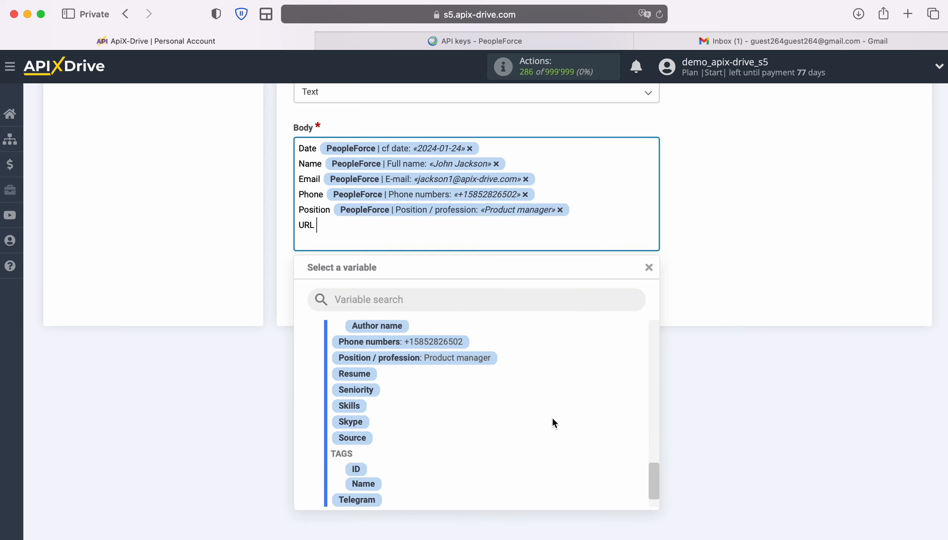
left_click(457, 477)
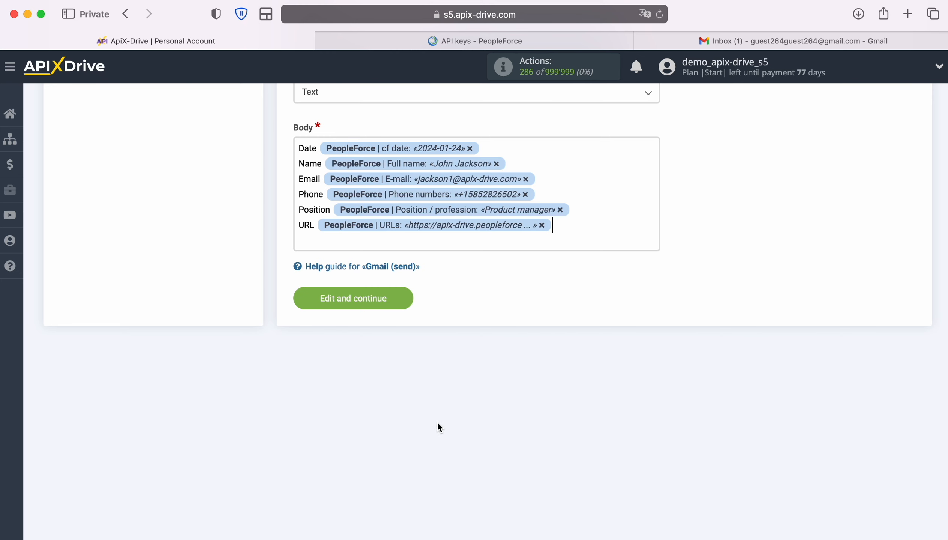
left_click(404, 297)
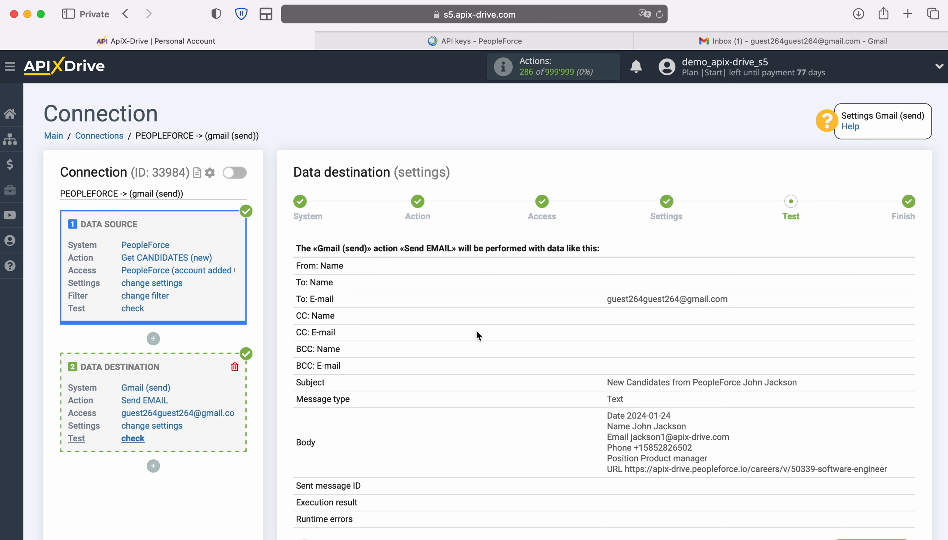
Review the email preview and send the test data to Gmail (send)
scroll(531, 341, "down", 3)
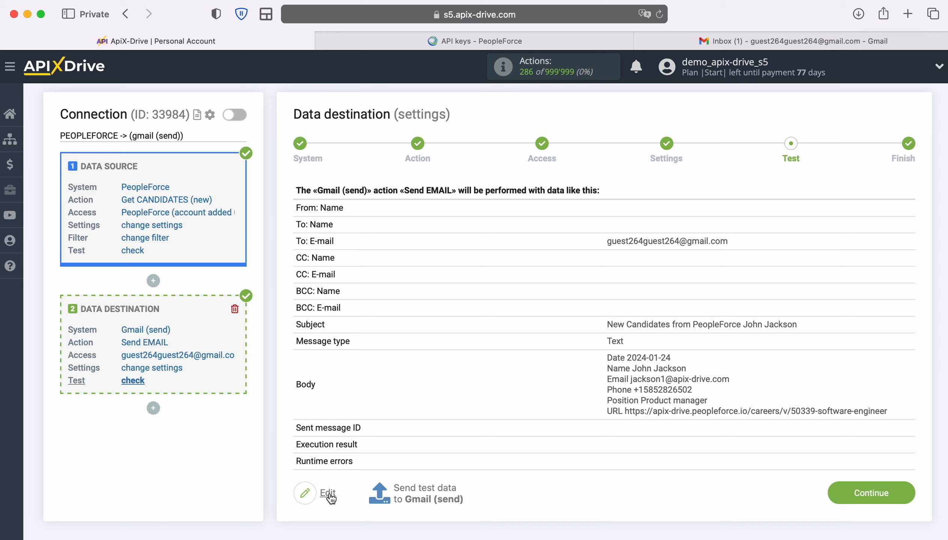
left_click(423, 491)
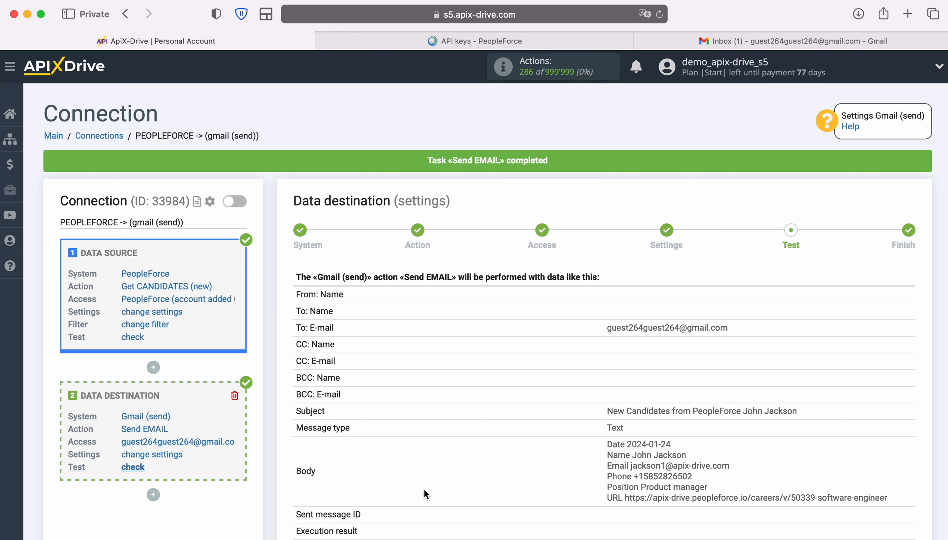
Open the 'New Candidates from PeopleForce' test email in Gmail, then return to ApiX-Drive
left_click(704, 41)
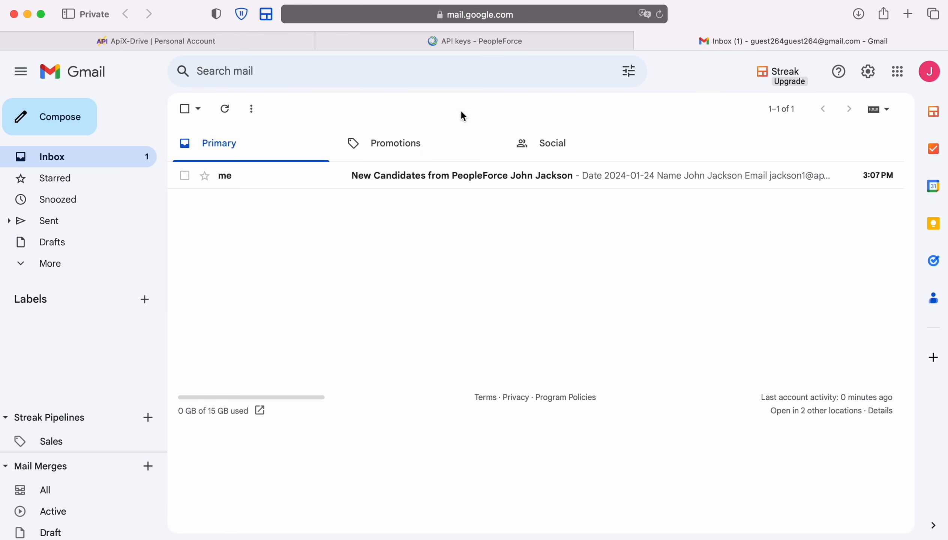
left_click(237, 175)
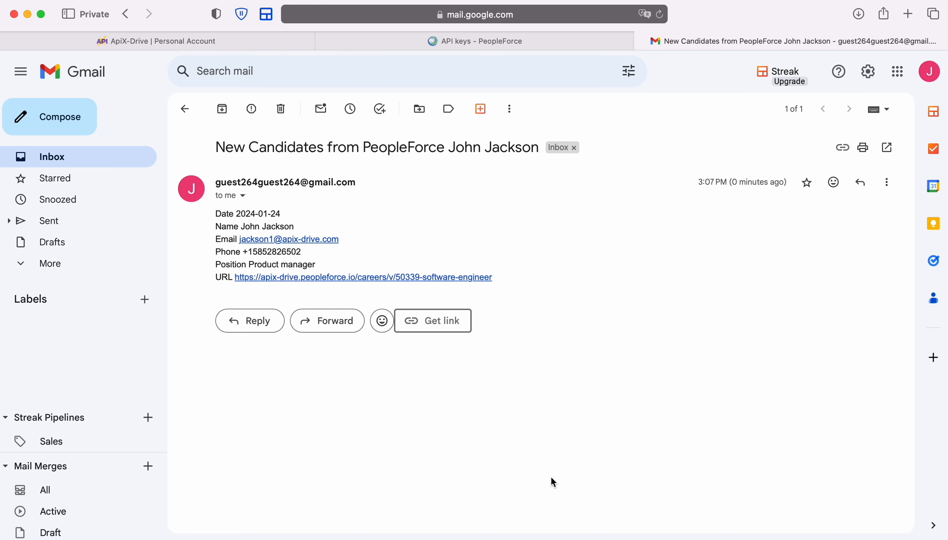
left_click(205, 40)
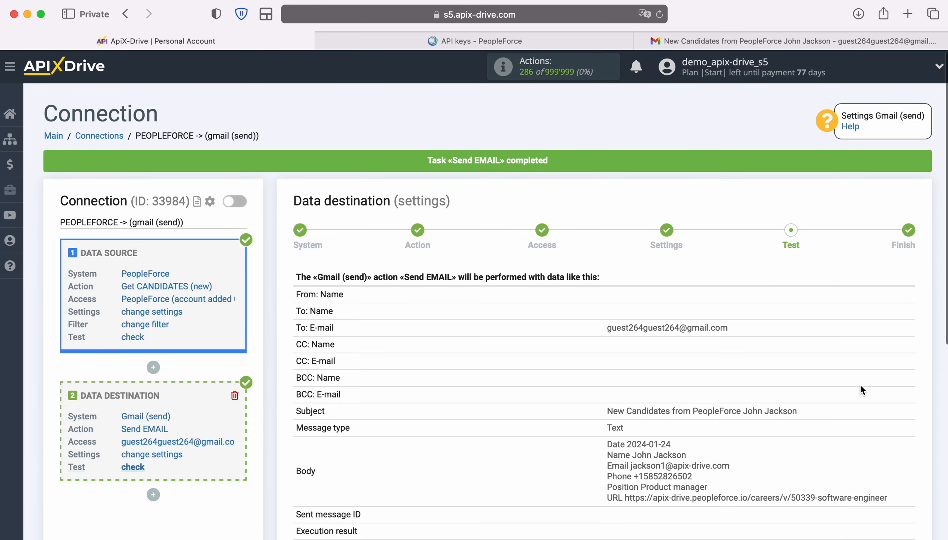
Enable auto-update on the PEOPLEFORCE -> gmail (send) connection with a 5-minute update interval
left_click(902, 469)
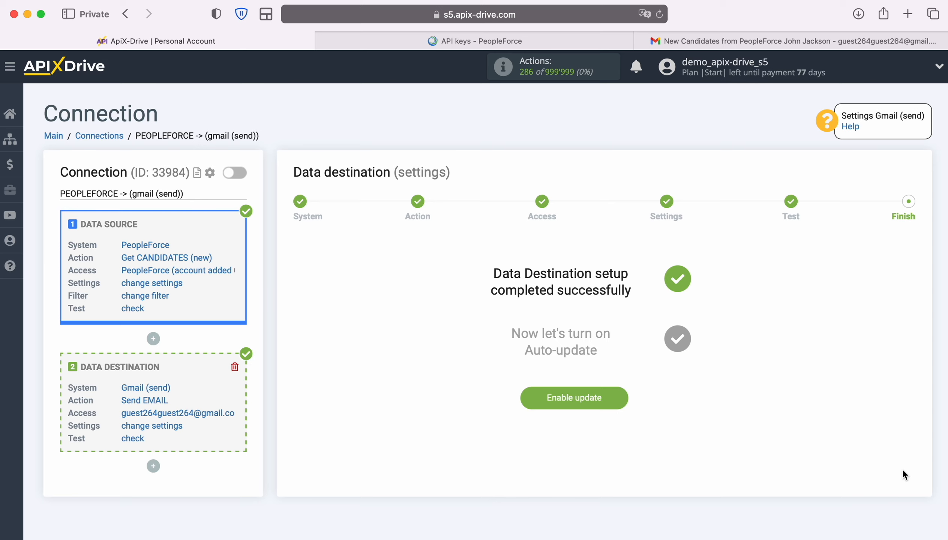
left_click(617, 395)
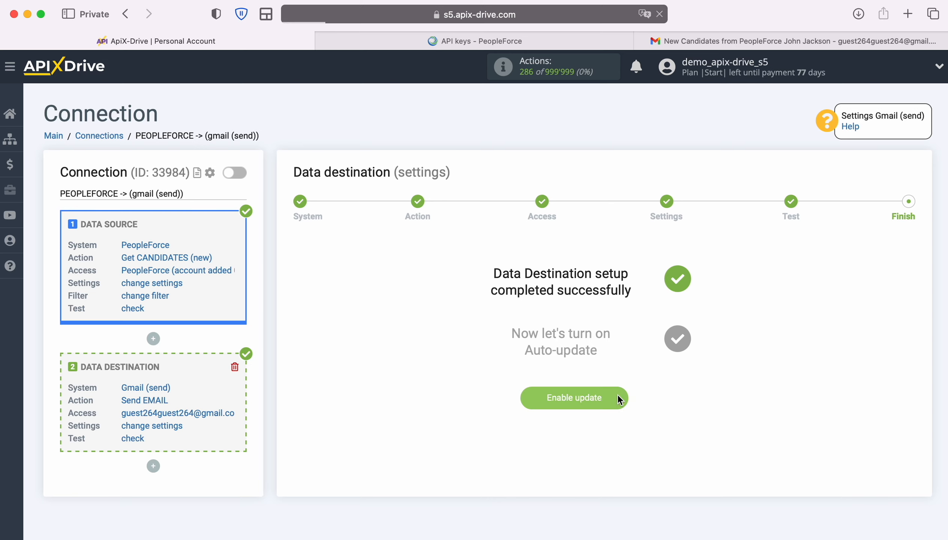
left_click(903, 213)
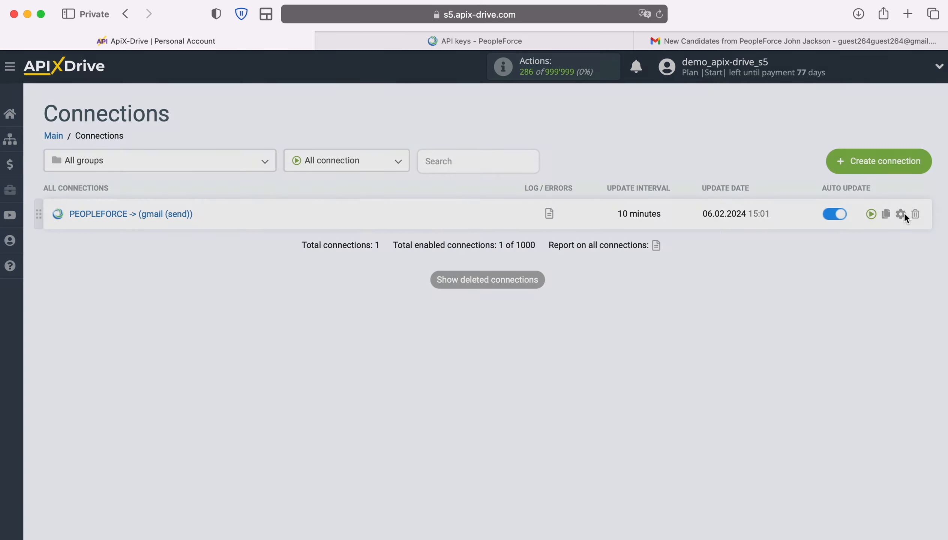
left_click(568, 312)
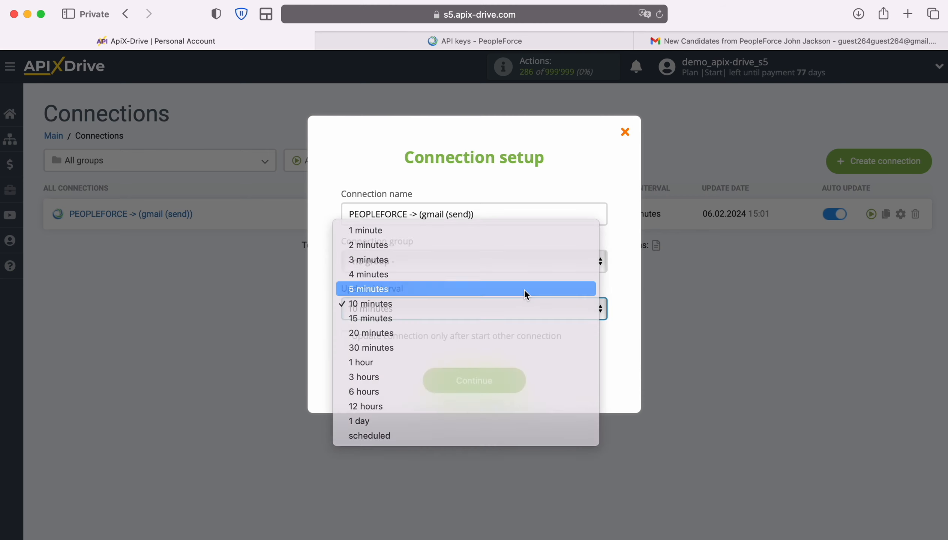
left_click(524, 289)
left_click(518, 382)
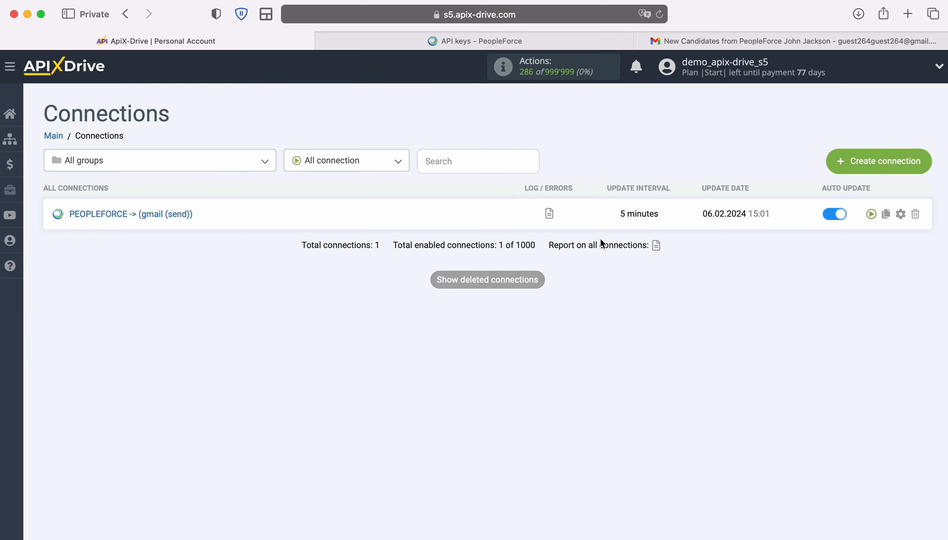